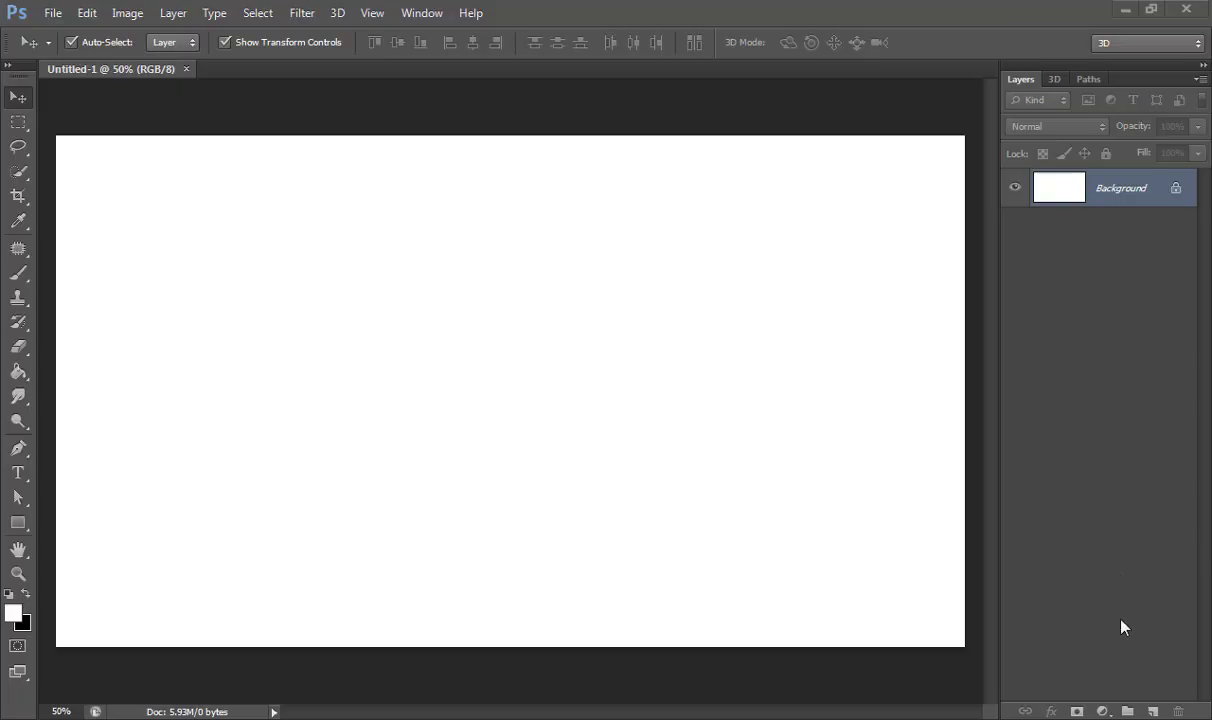
# Step: Add a black #000000 Solid Color fill layer above the white Background
pyautogui.click(1102, 711)
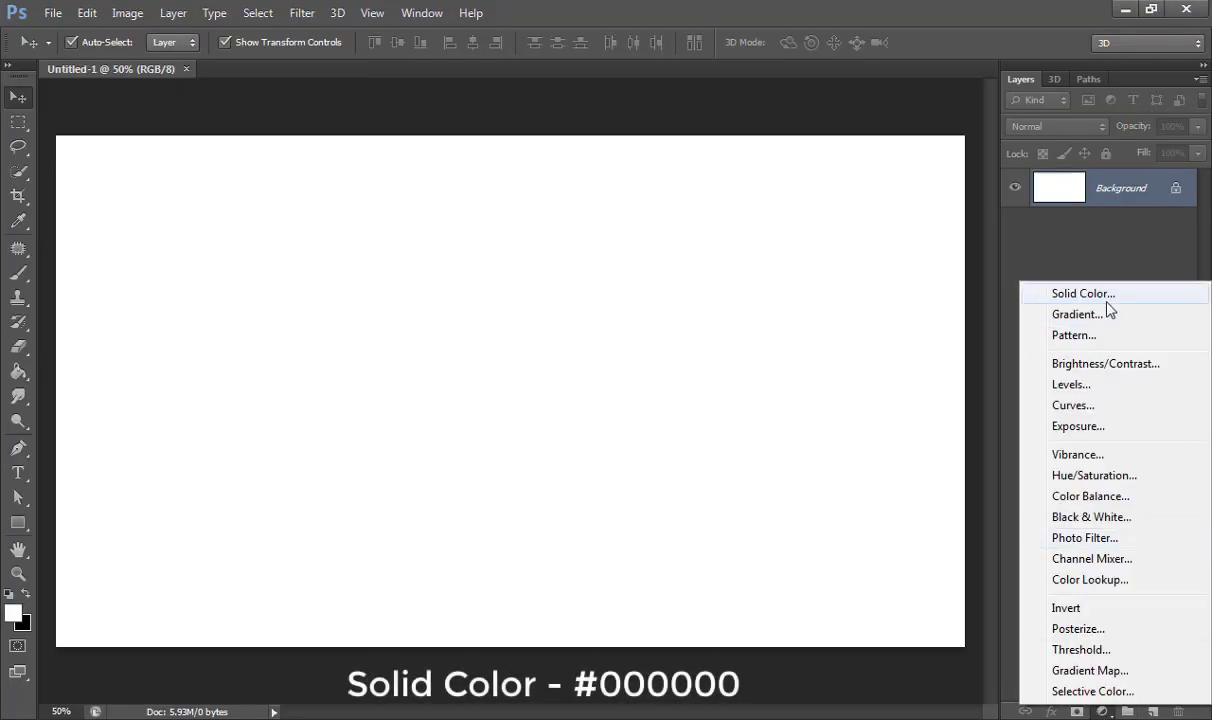
pyautogui.click(1104, 292)
pyautogui.moveTo(952, 354); pyautogui.dragTo(952, 372)
pyautogui.click(1199, 122)
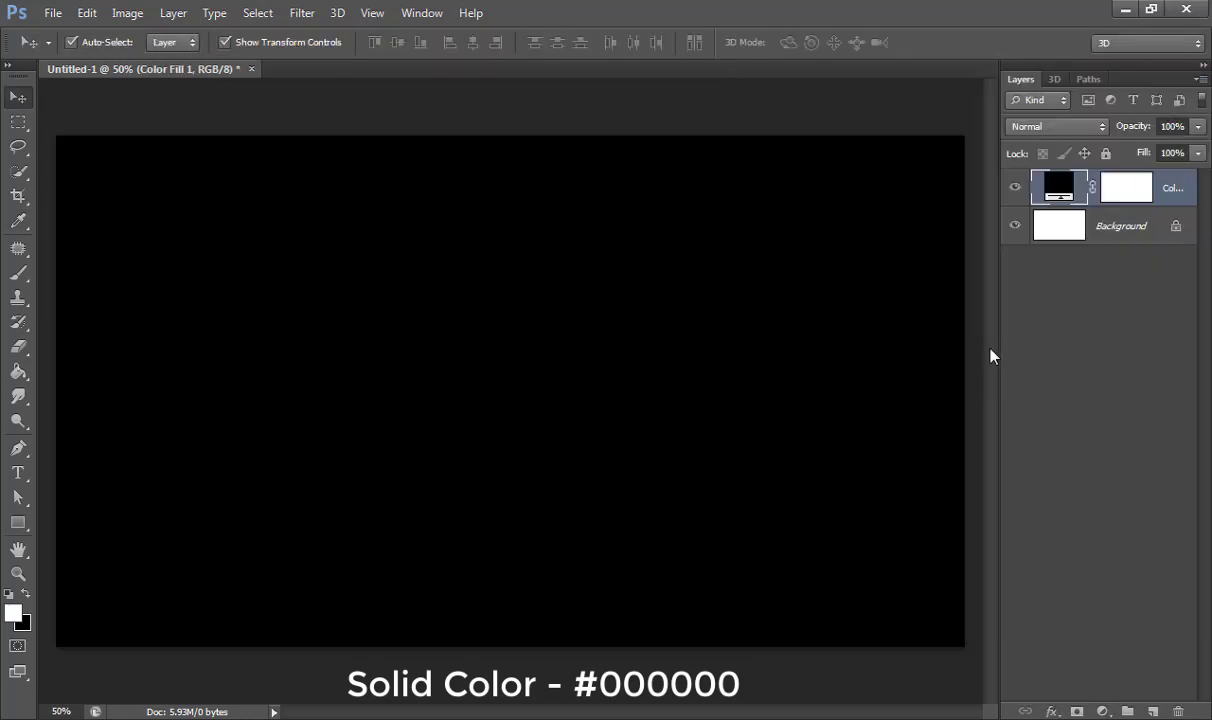
# Step: Type the word GLITCH in white, left of the canvas centre
pyautogui.click(18, 473)
pyautogui.click(264, 415)
pyautogui.write('G')
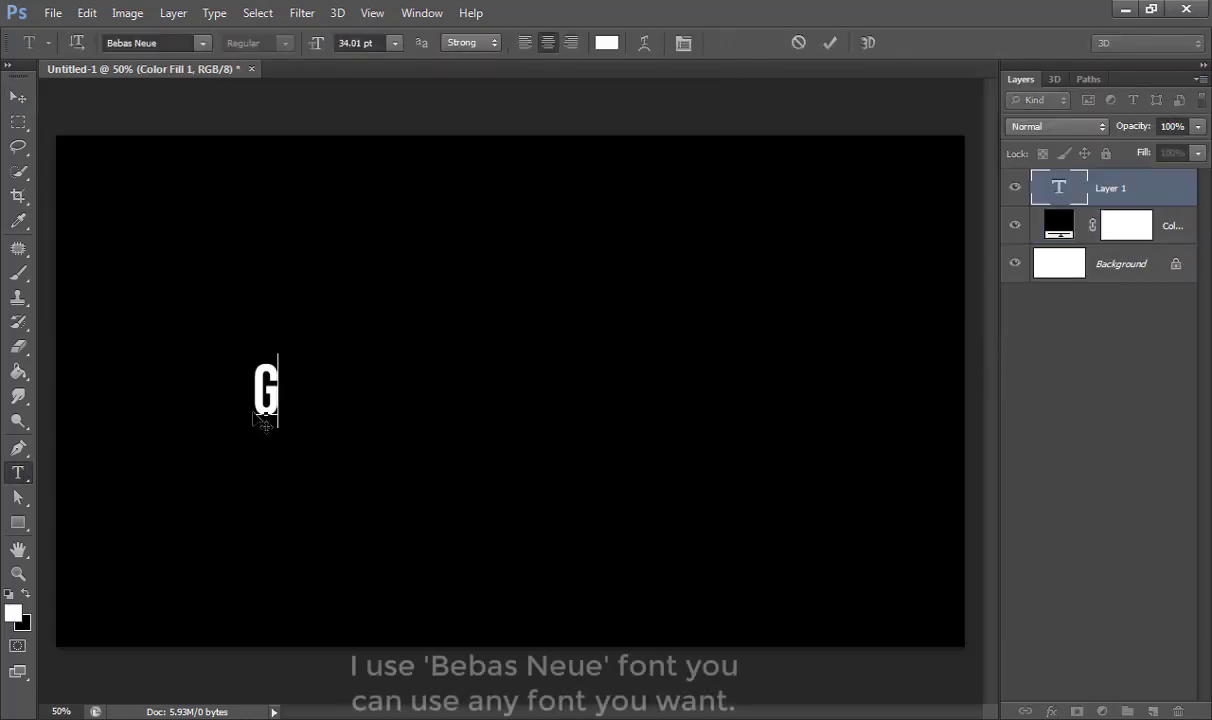
pyautogui.write('LITCH')
pyautogui.click(24, 108)
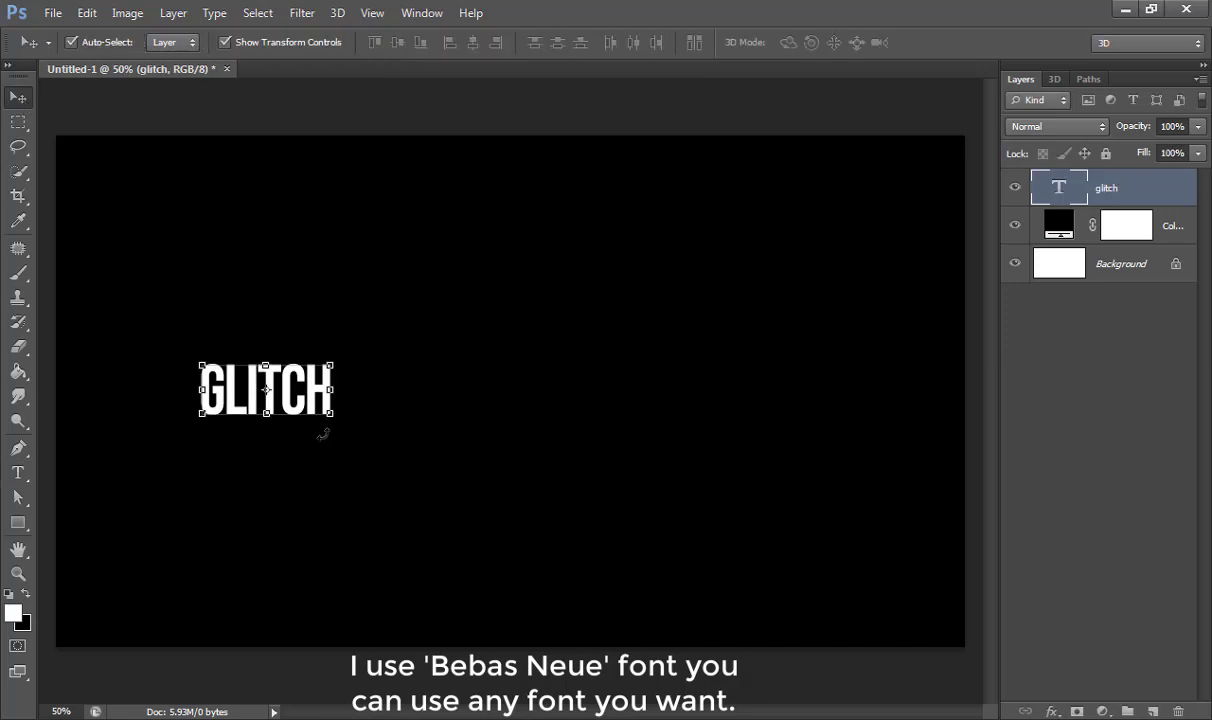
# Step: Scale GLITCH up to span most of the canvas and centre it vertically
pyautogui.hotkey('ctrl', 't')
pyautogui.moveTo(333, 422); pyautogui.dragTo(630, 596)
pyautogui.moveTo(594, 448); pyautogui.dragTo(733, 438)
pyautogui.press('Return')
pyautogui.hotkey('ctrl', 'a')
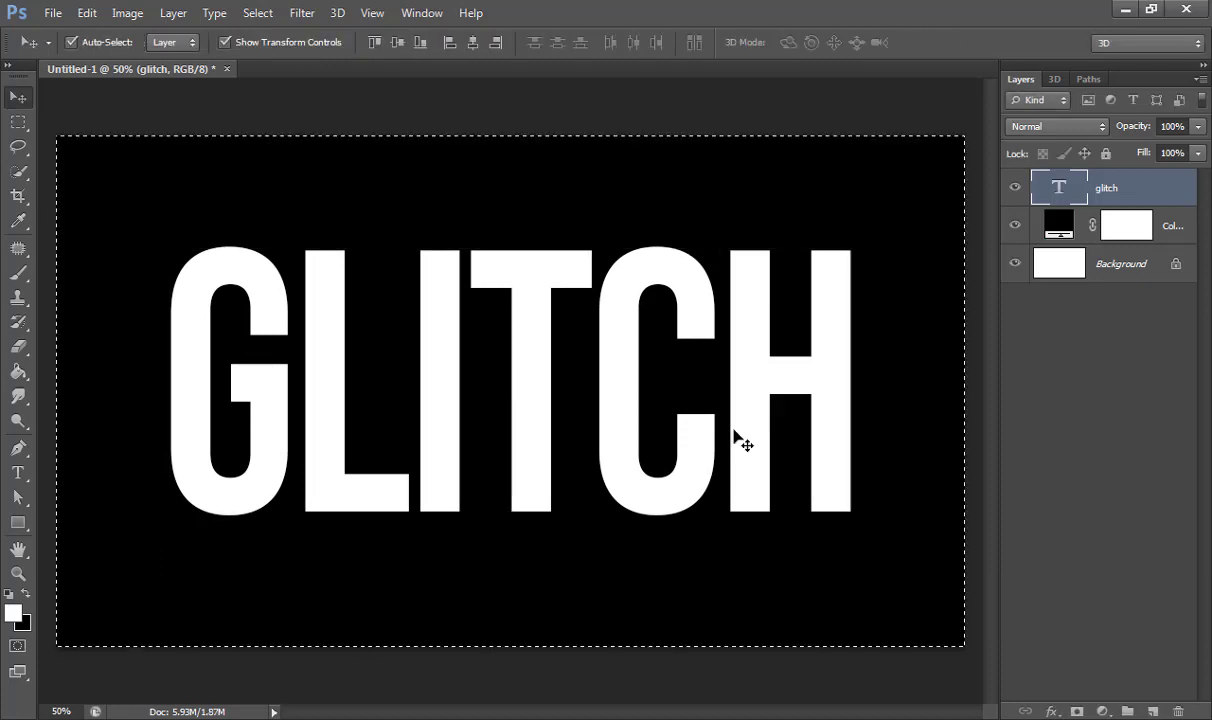
pyautogui.click(397, 42)
# Step: Skew the GLITCH text into a forward italic slant of about 8 degrees
pyautogui.hotkey('ctrl', 'd')
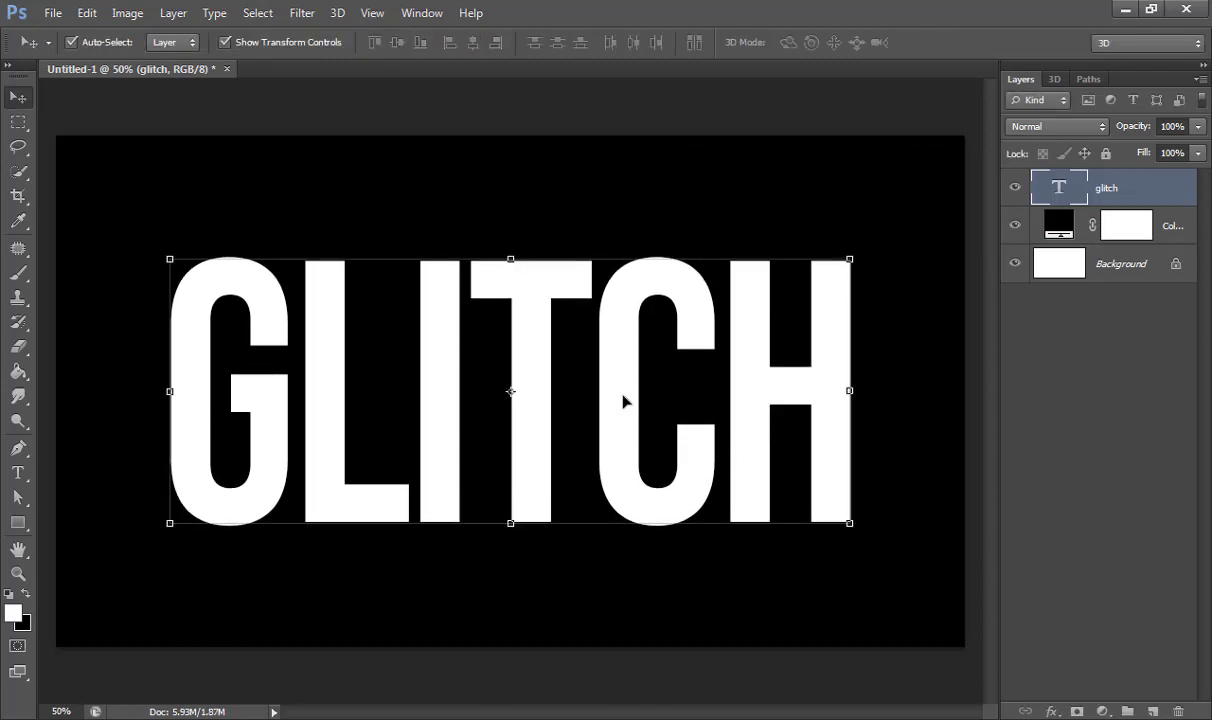
pyautogui.hotkey('ctrl', 't')
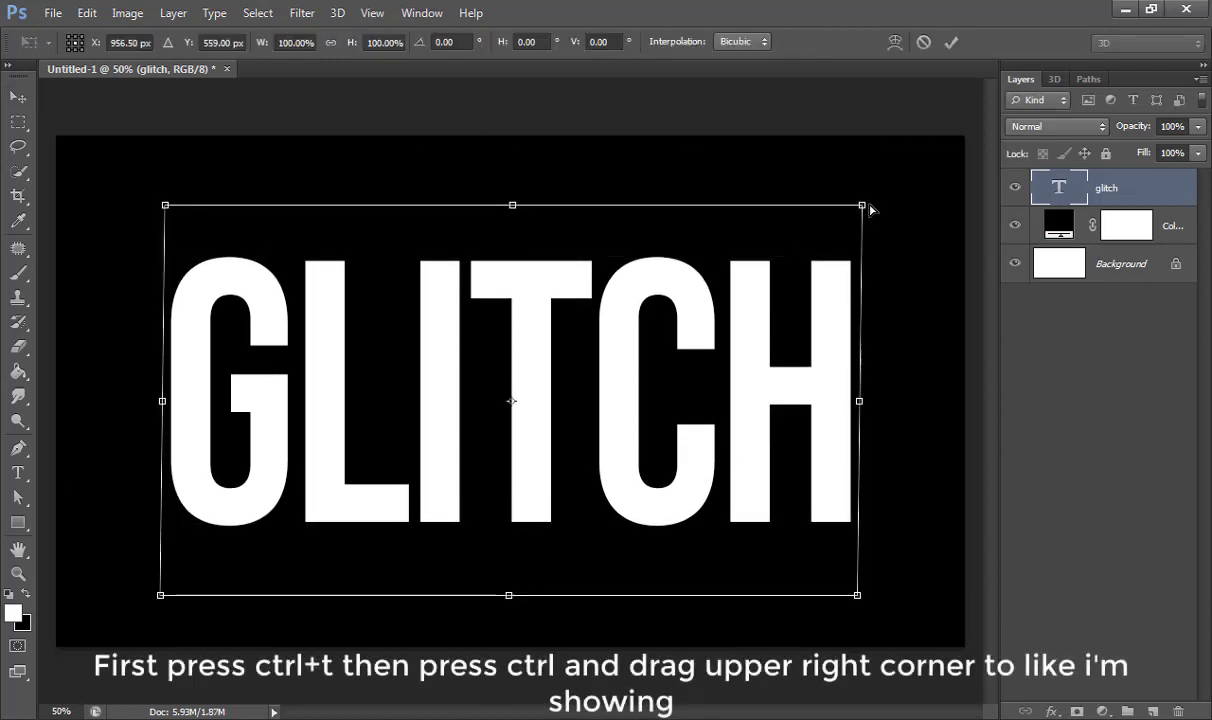
pyautogui.moveTo(858, 206); pyautogui.dragTo(916, 216)
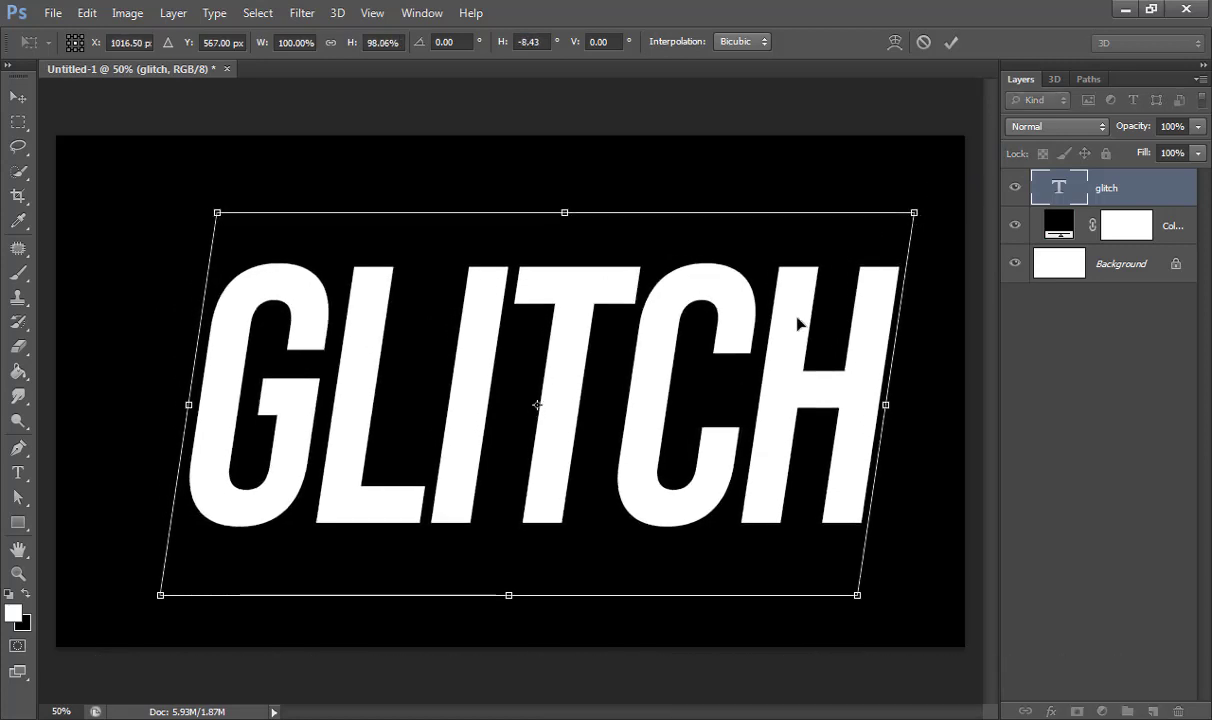
pyautogui.press('Return')
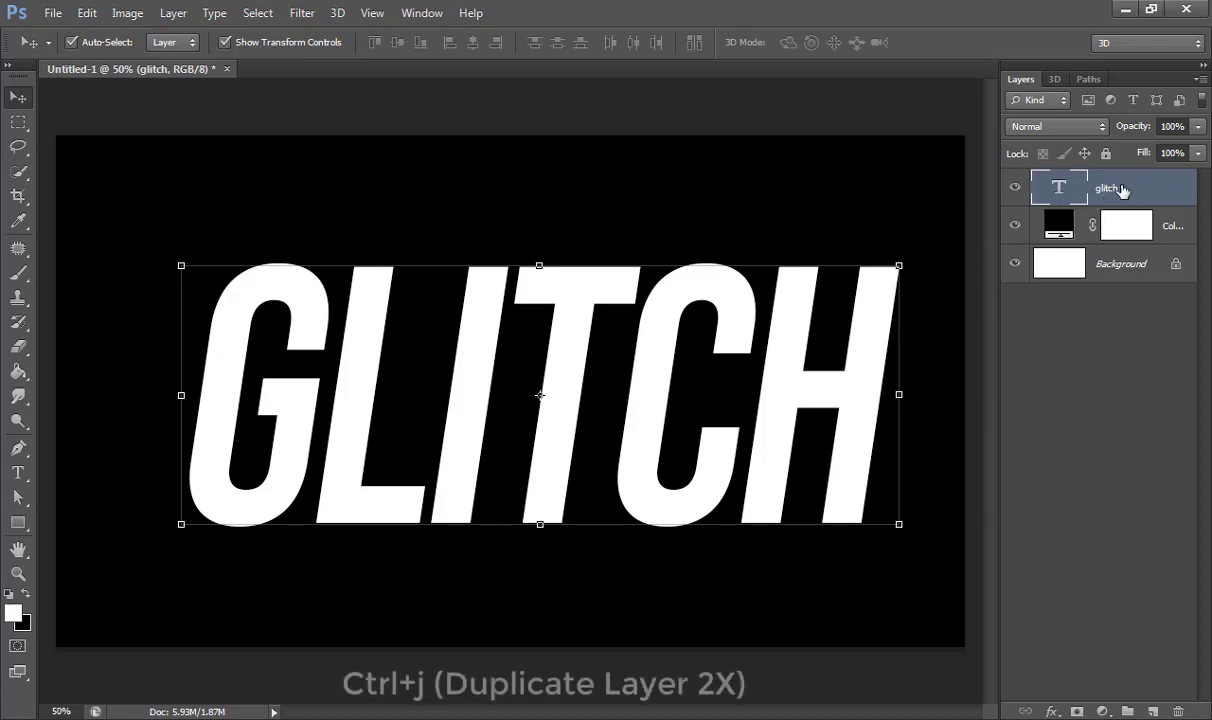
# Step: Duplicate the GLITCH text layer twice and rename the original layer red
pyautogui.hotkey('ctrl', 'j')
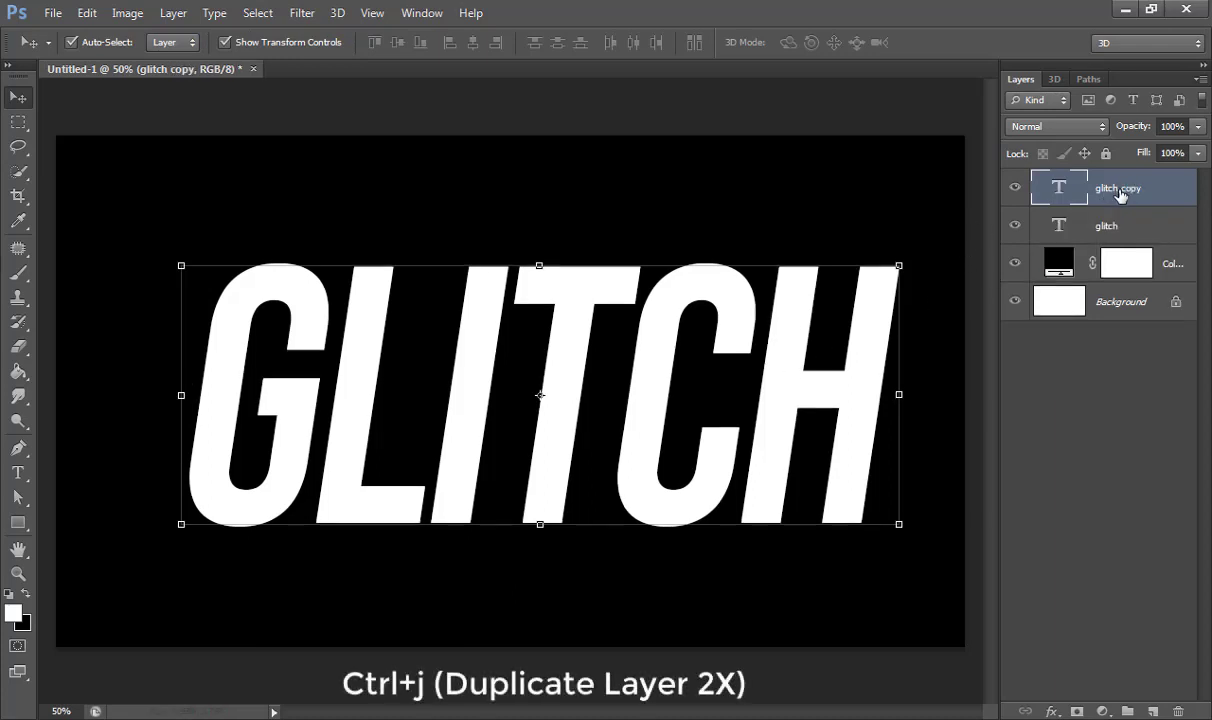
pyautogui.hotkey('ctrl', 'j')
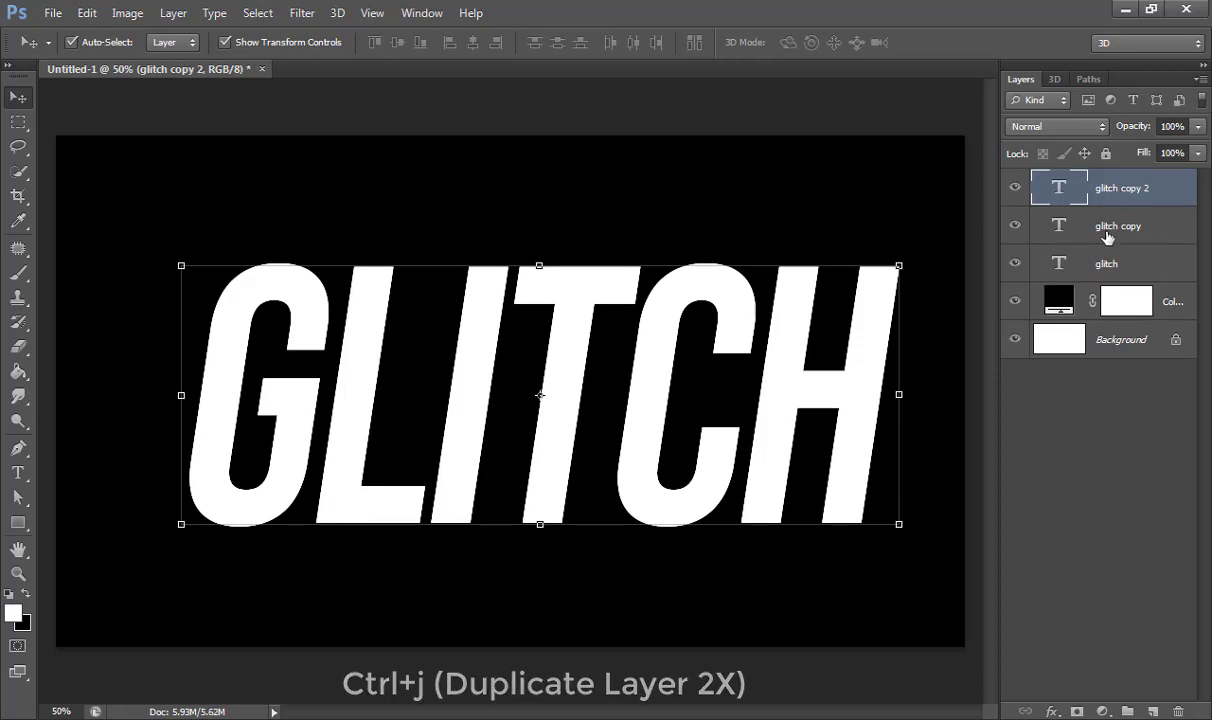
pyautogui.doubleClick(1108, 264)
pyautogui.write('red')
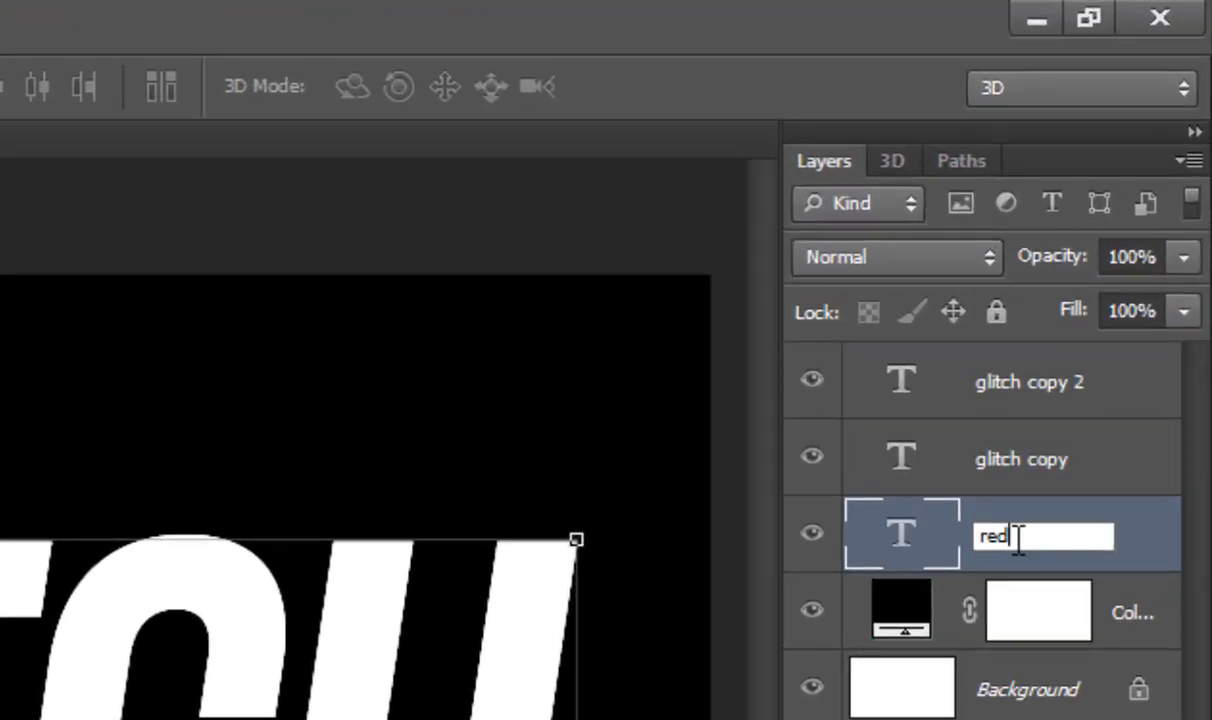
pyautogui.press('Return')
# Step: Rename the two copies blue and white
pyautogui.doubleClick(1025, 459)
pyautogui.write('blue')
pyautogui.press('Return')
pyautogui.doubleClick(1043, 382)
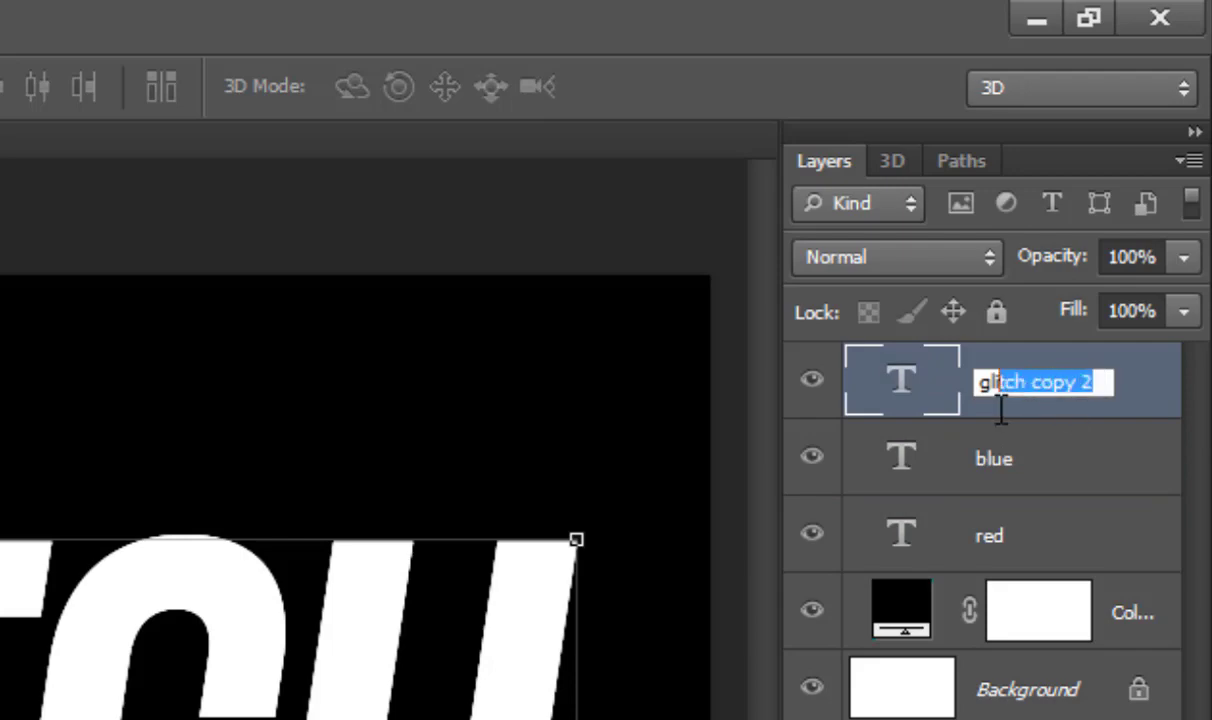
pyautogui.press('BackSpace')
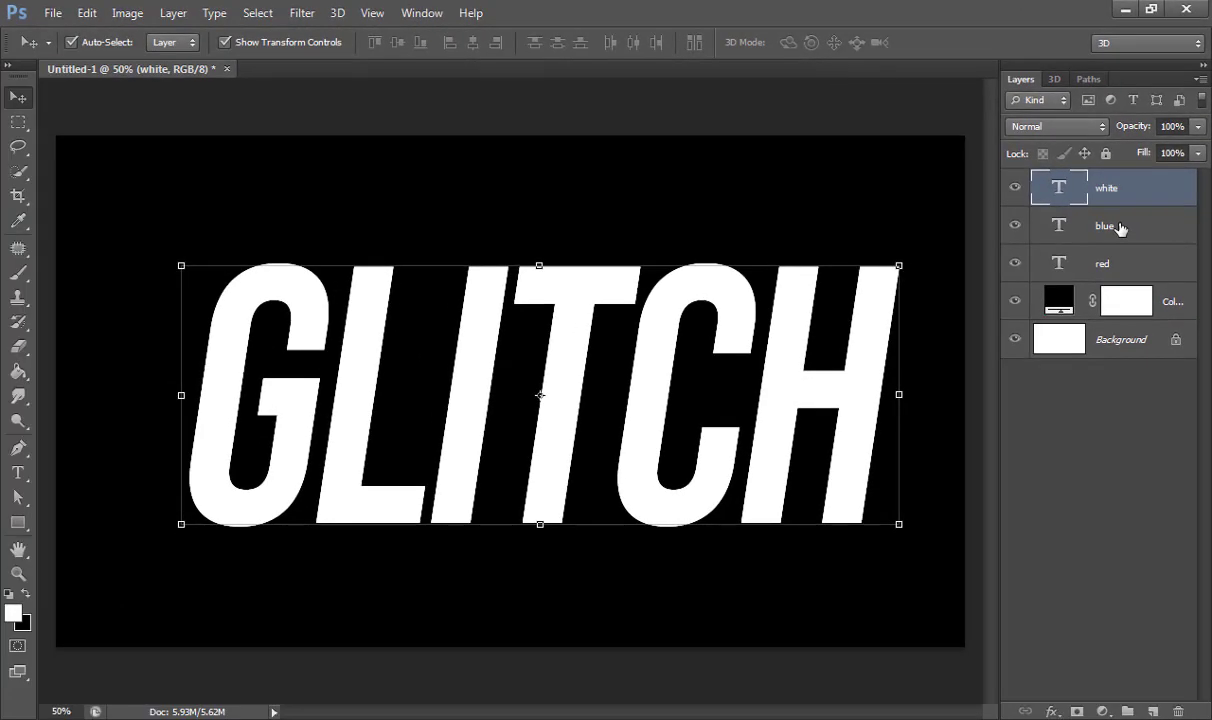
pyautogui.click(1118, 228)
# Step: Turn off the R channel in the blue layer's blending options
pyautogui.click(1052, 710)
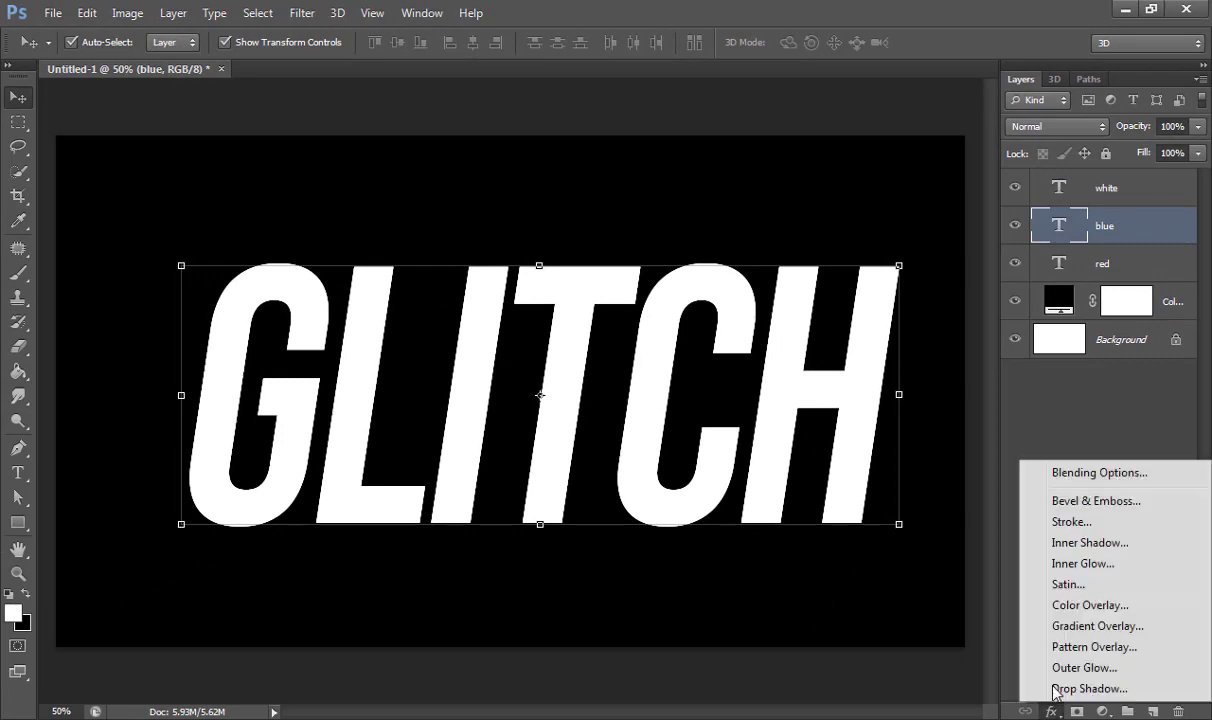
pyautogui.click(1083, 476)
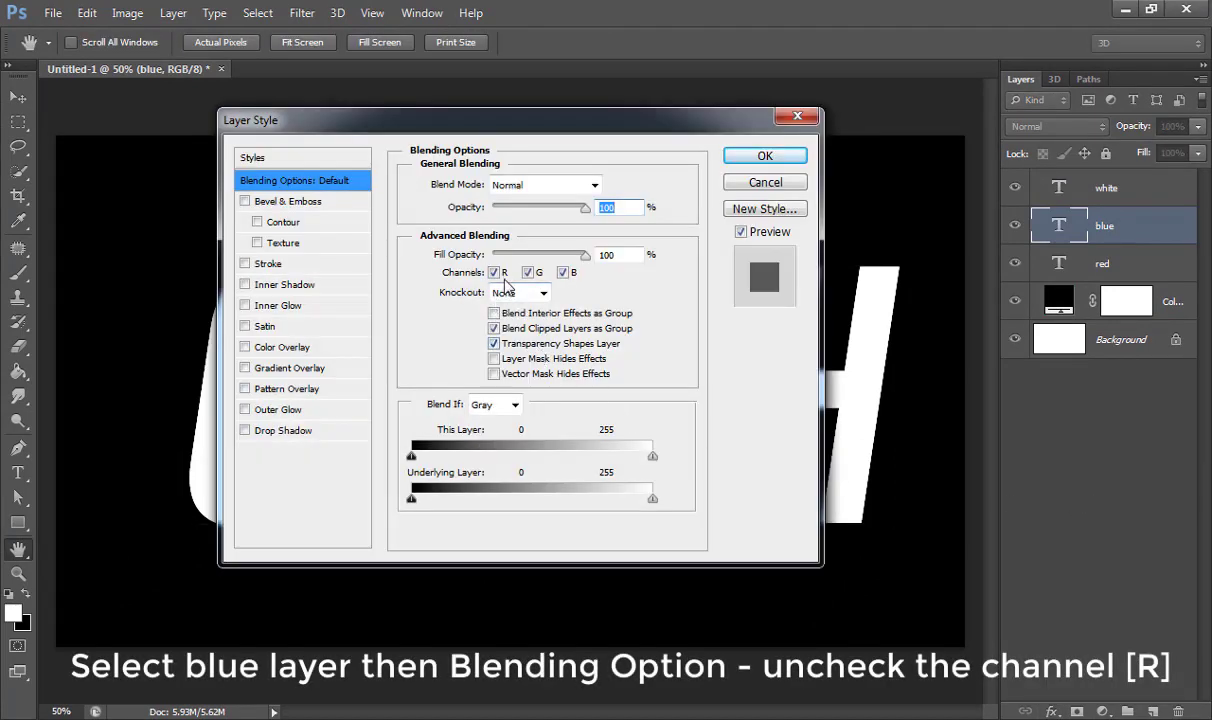
pyautogui.click(496, 273)
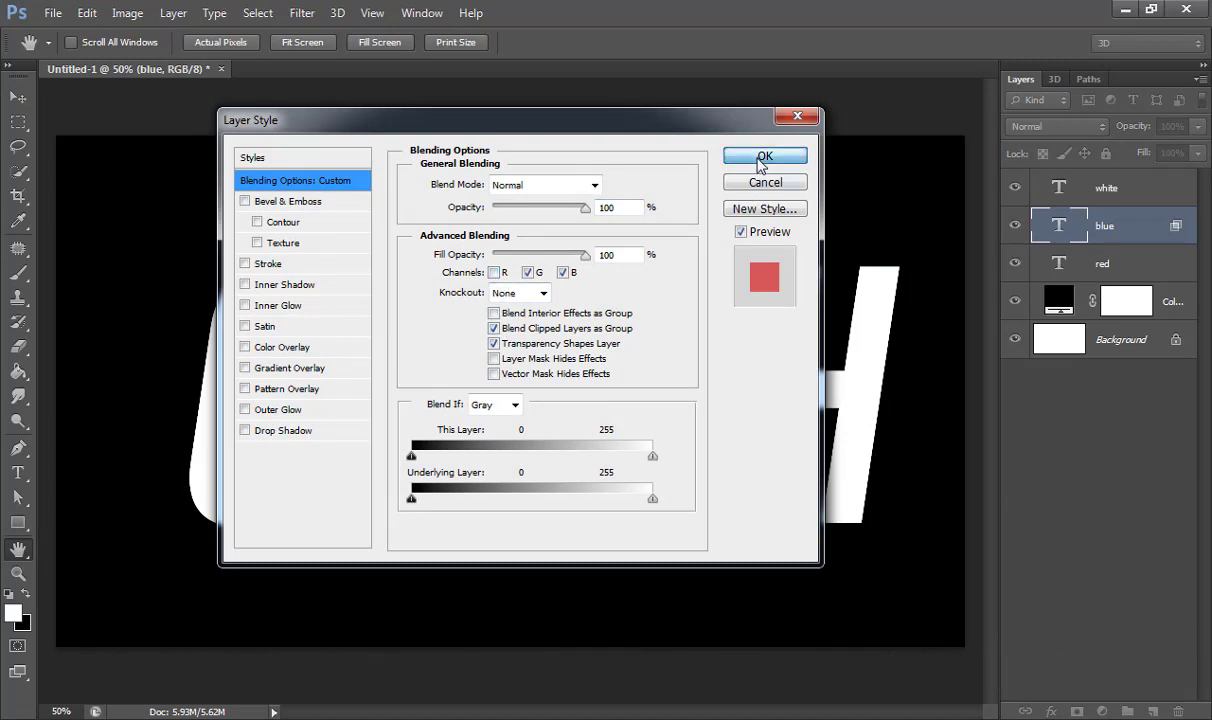
pyautogui.click(763, 158)
# Step: Nudge the blue layer about 0.1 in to the right
pyautogui.press('v')
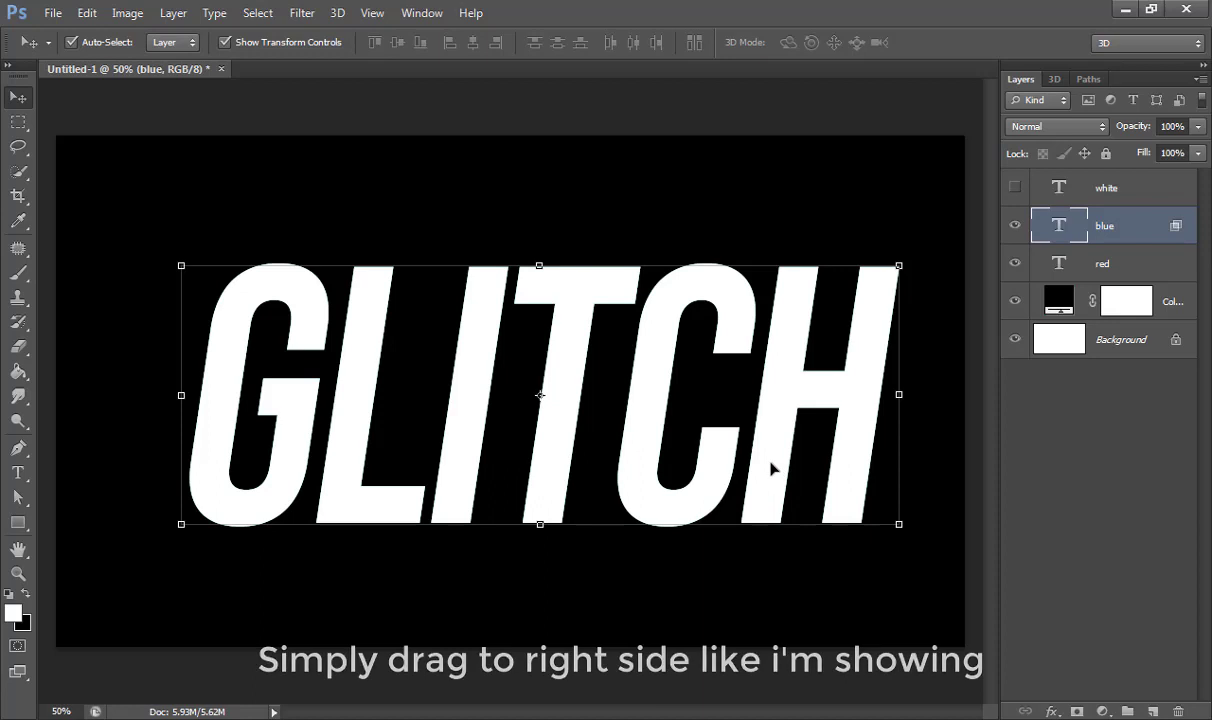
pyautogui.moveTo(772, 468); pyautogui.dragTo(787, 463)
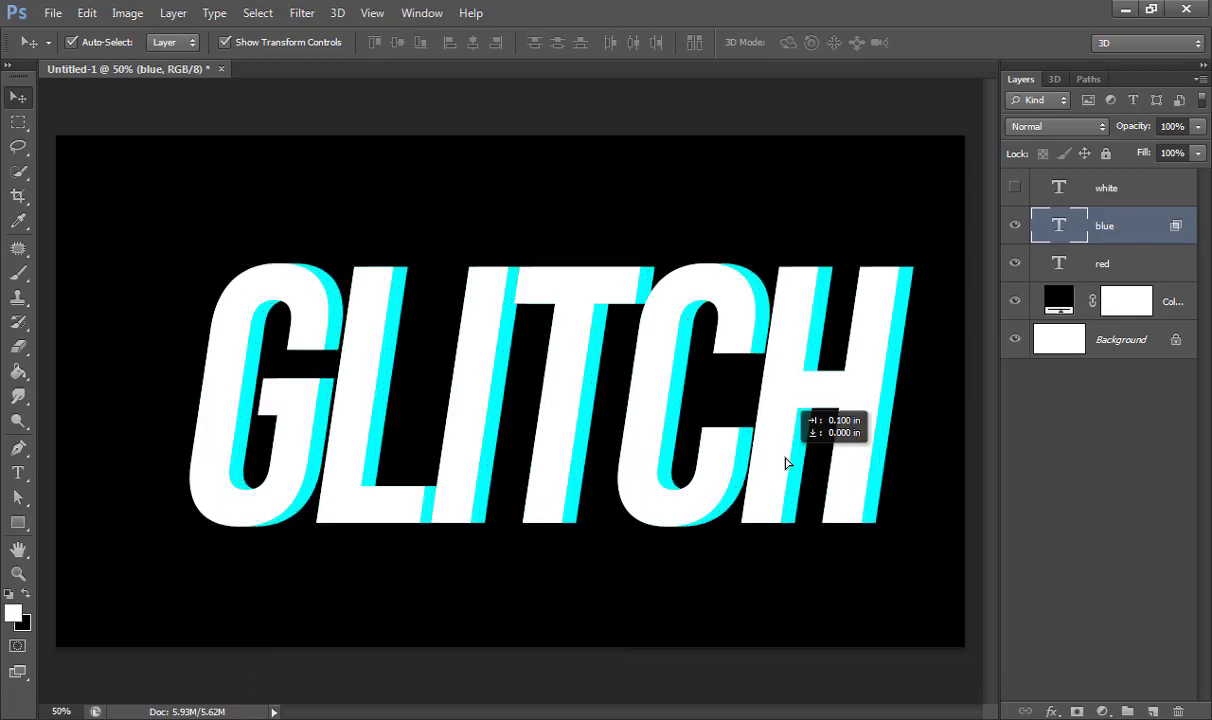
pyautogui.moveTo(786, 463); pyautogui.dragTo(787, 464)
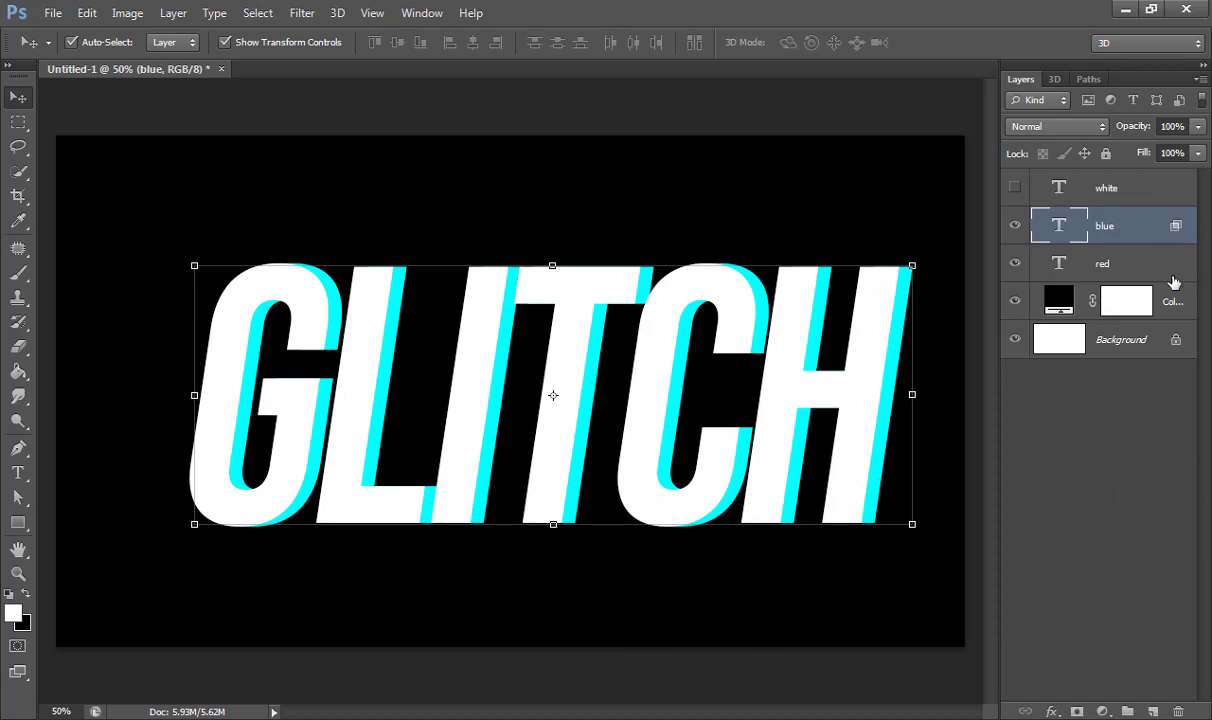
pyautogui.click(1080, 266)
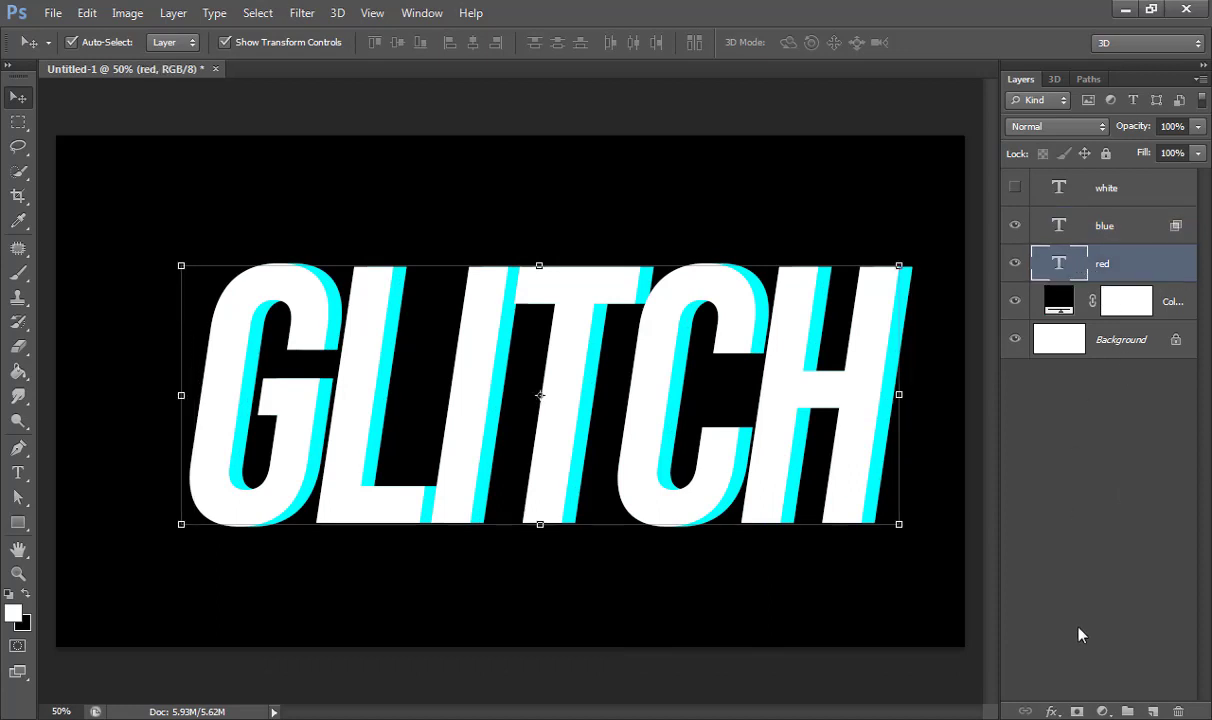
# Step: Turn off the G channel in the red layer's blending options so it renders magenta
pyautogui.click(1054, 710)
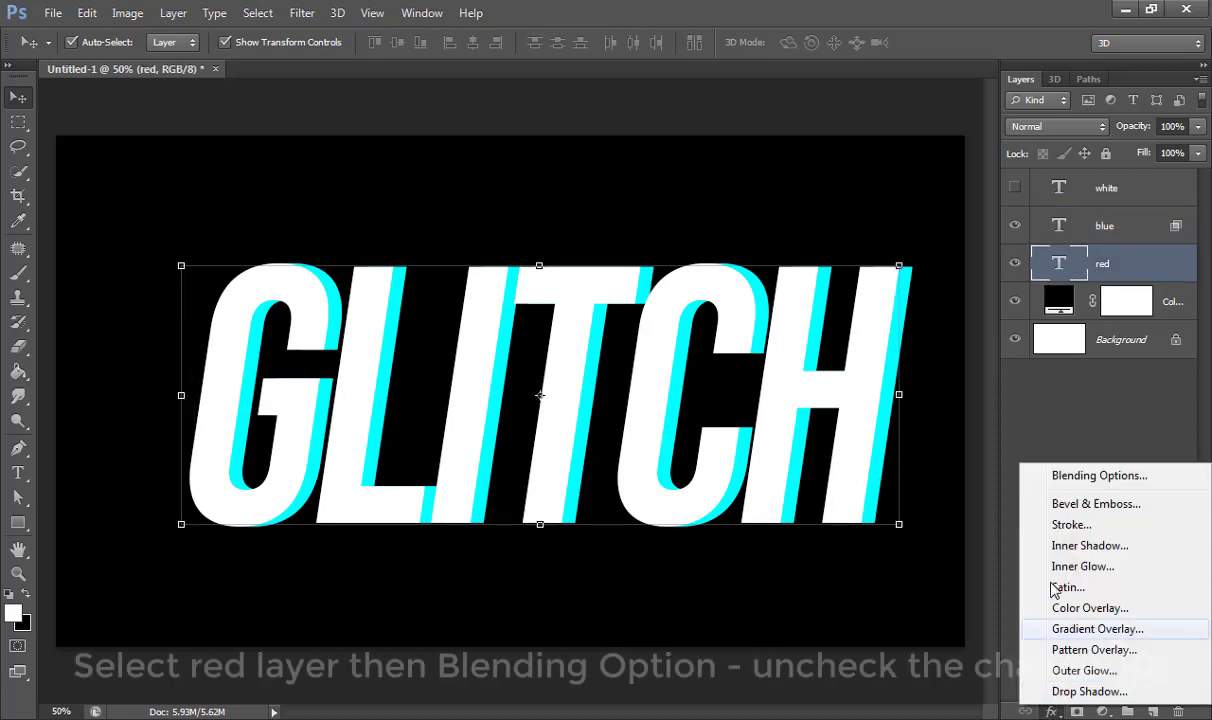
pyautogui.click(1063, 470)
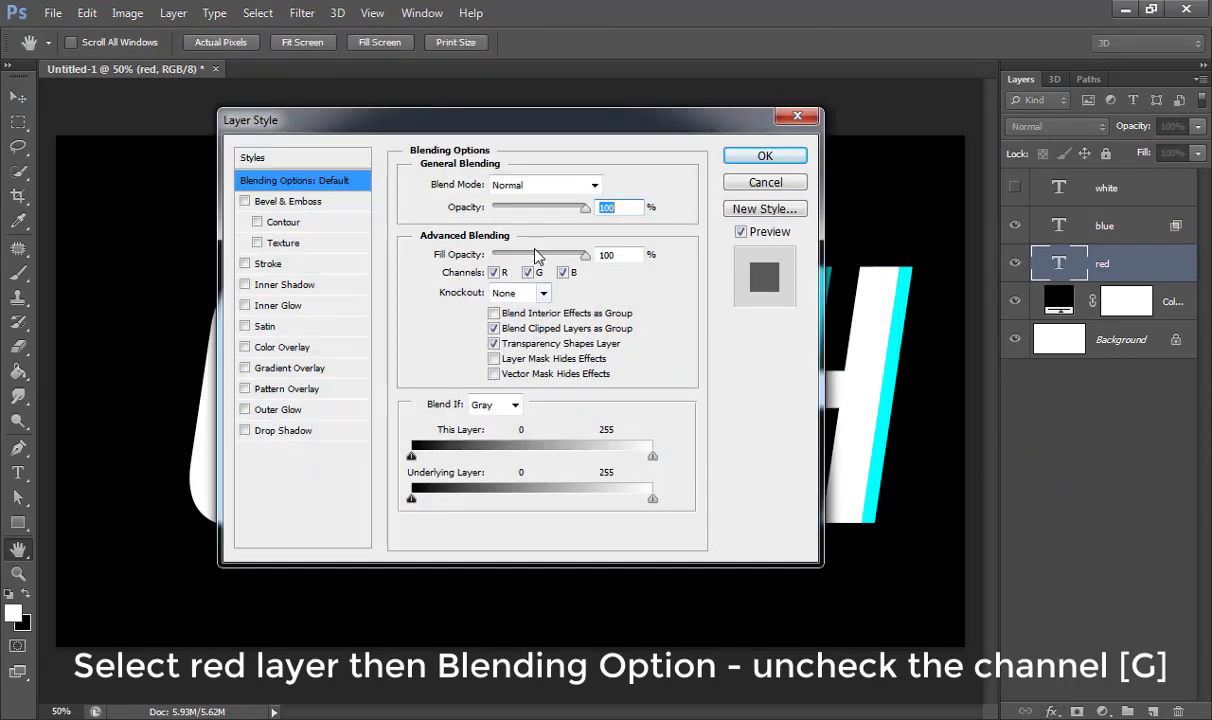
pyautogui.click(529, 273)
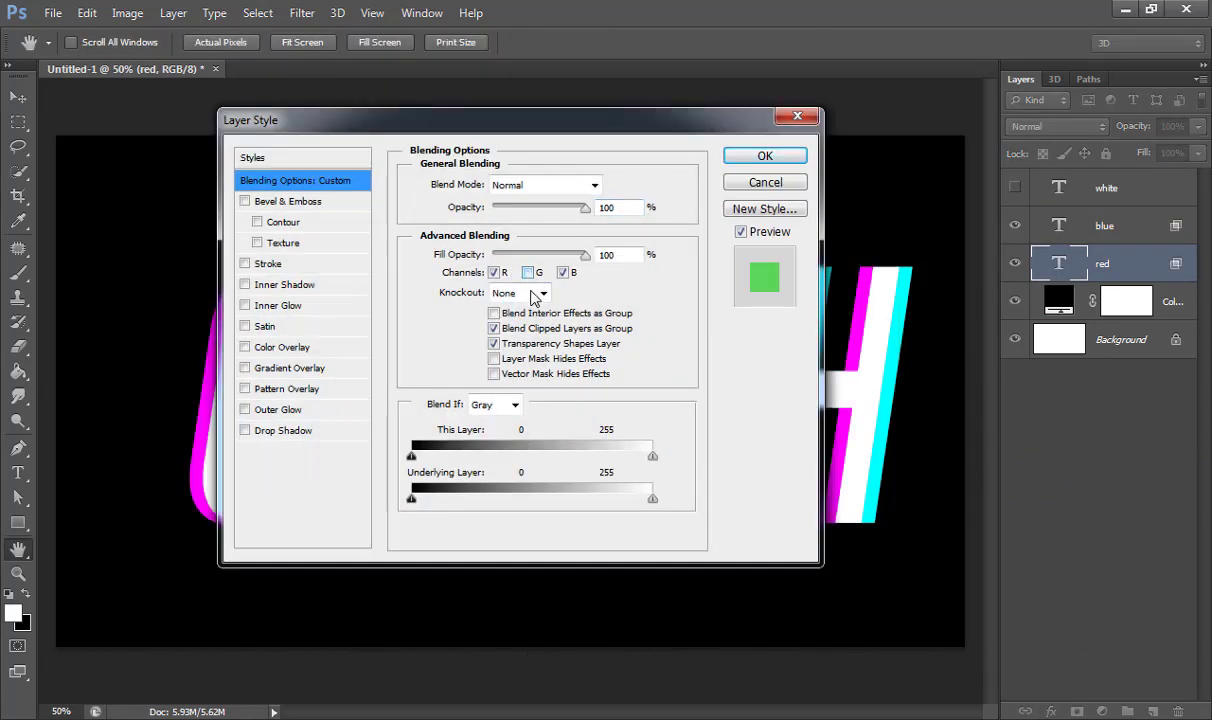
pyautogui.click(763, 157)
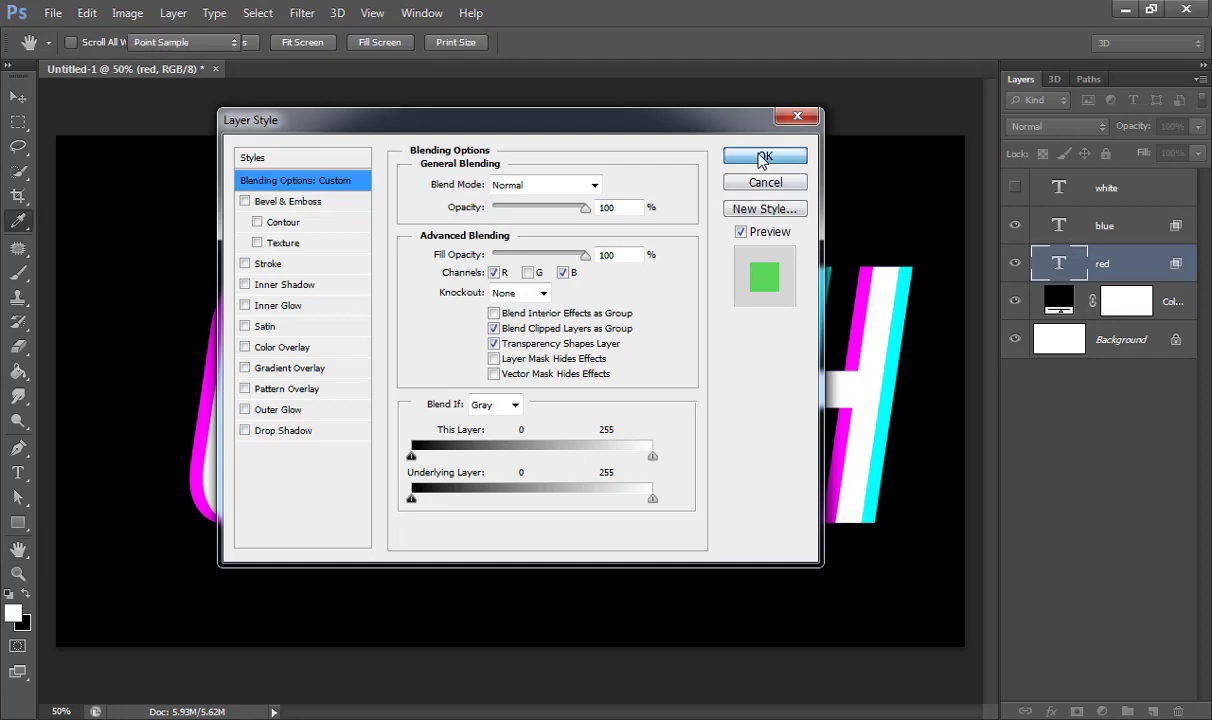
# Step: Shift the red layer about 0.1 in left and show the white layer again
pyautogui.click(1014, 225)
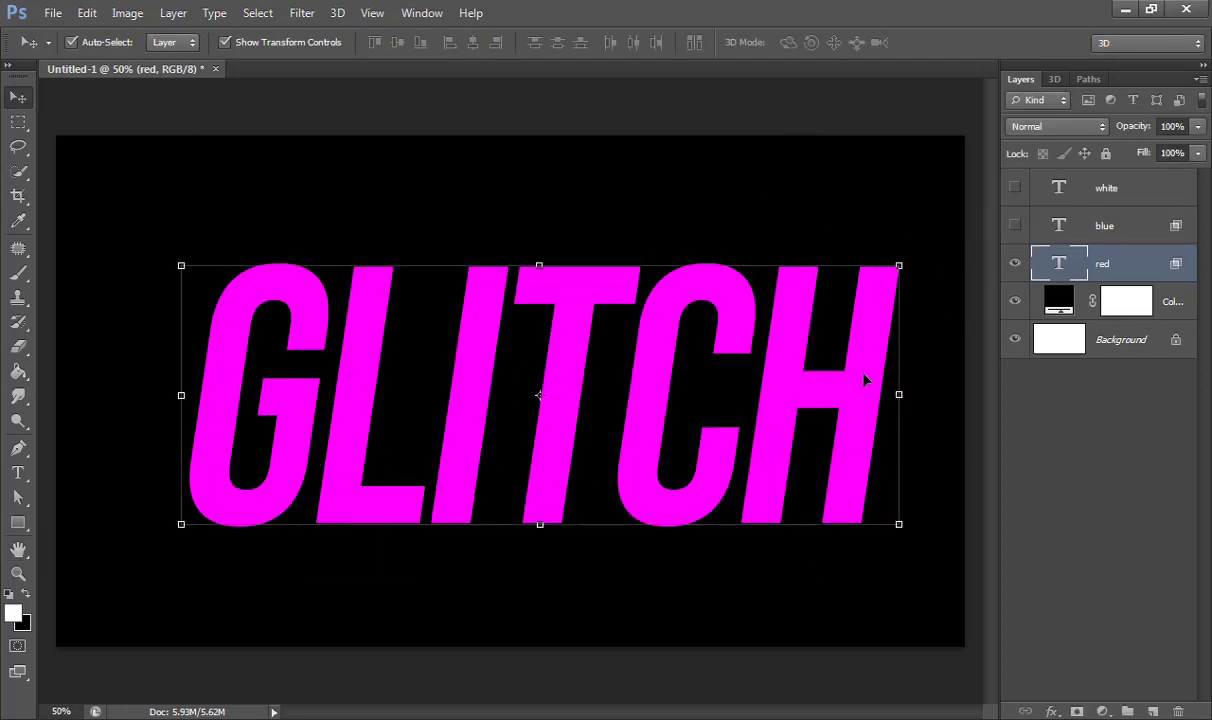
pyautogui.moveTo(864, 378); pyautogui.dragTo(849, 376)
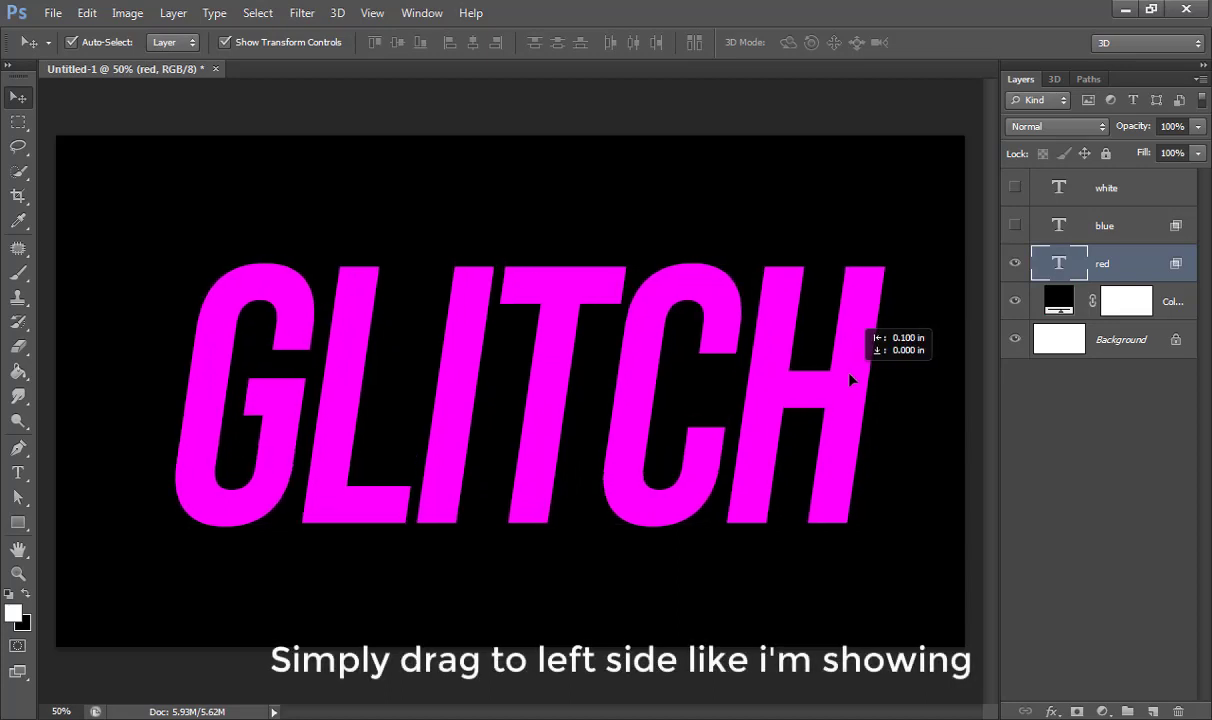
pyautogui.click(1015, 187)
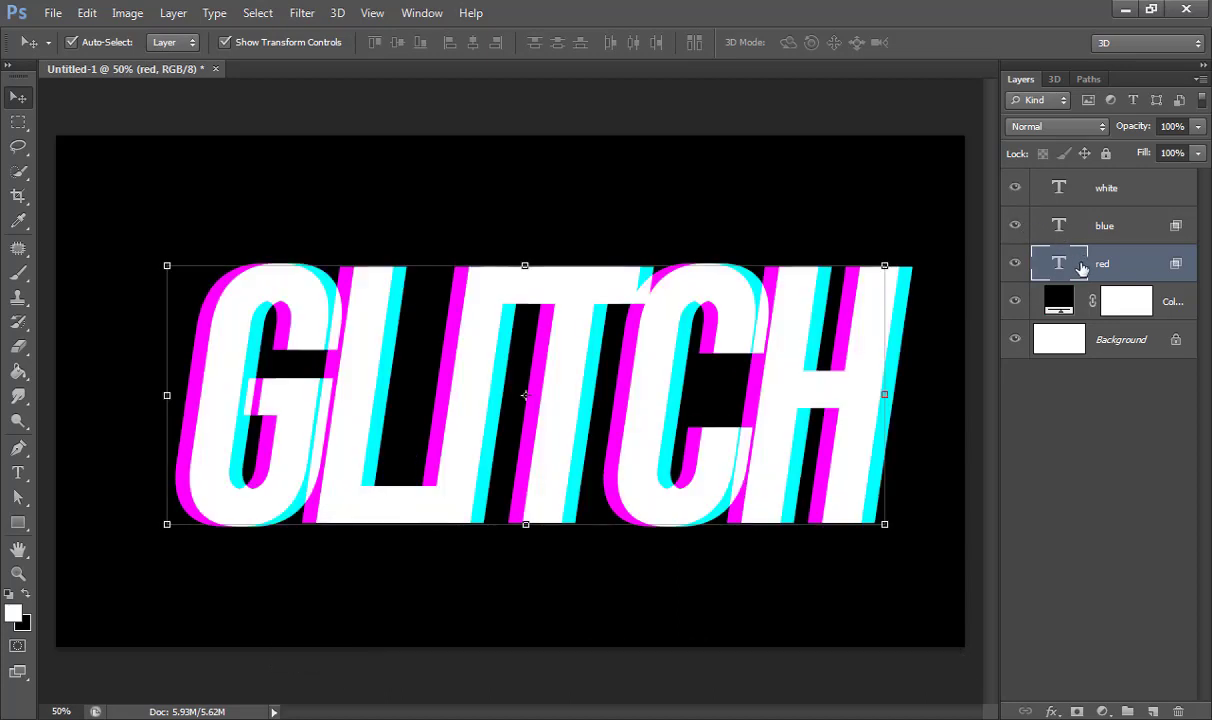
# Step: Group white, blue and red into Group 1, duplicate it, and merge the copy into one layer
pyautogui.keyDown('shift'); pyautogui.click(1104, 196); pyautogui.keyUp('shift')
pyautogui.hotkey('ctrl', 'g')
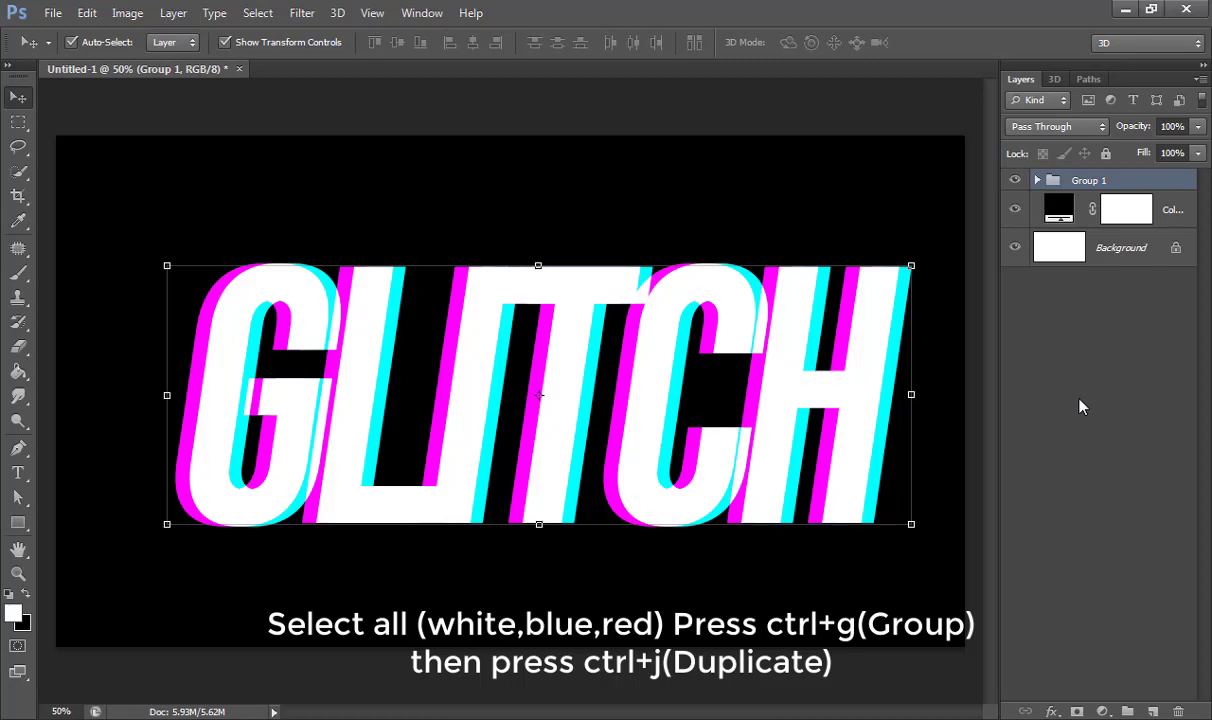
pyautogui.hotkey('ctrl', 'j')
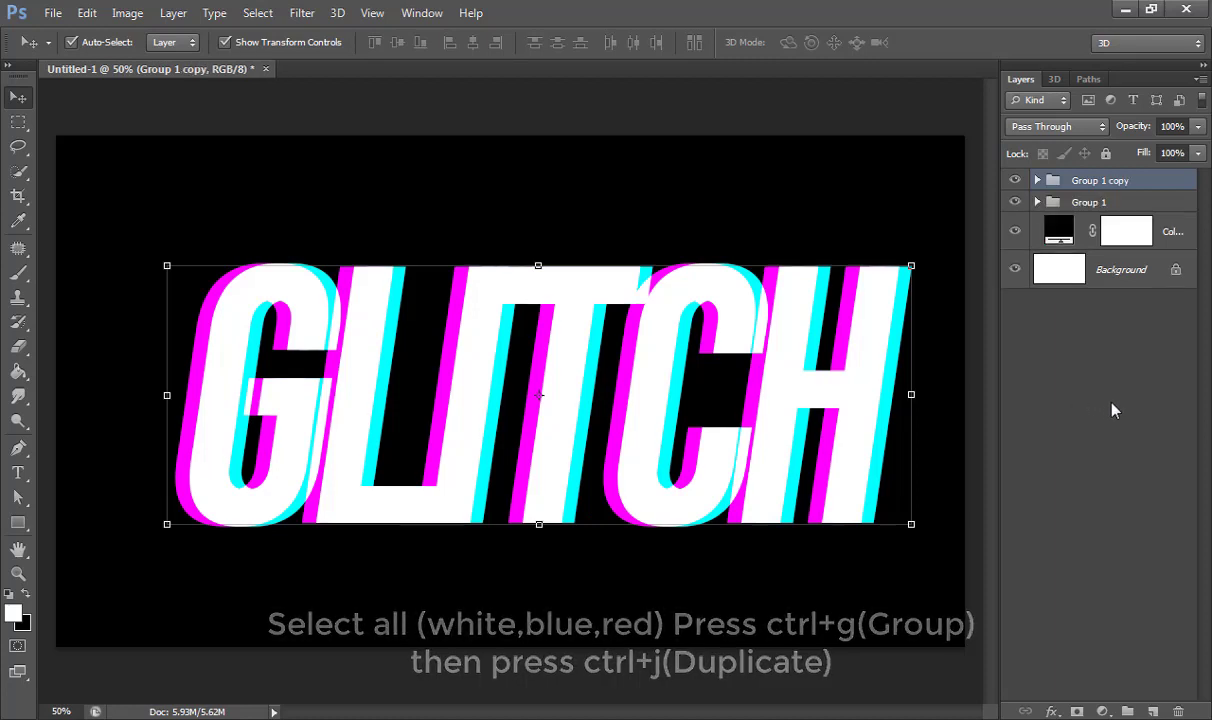
pyautogui.rightClick(1135, 186)
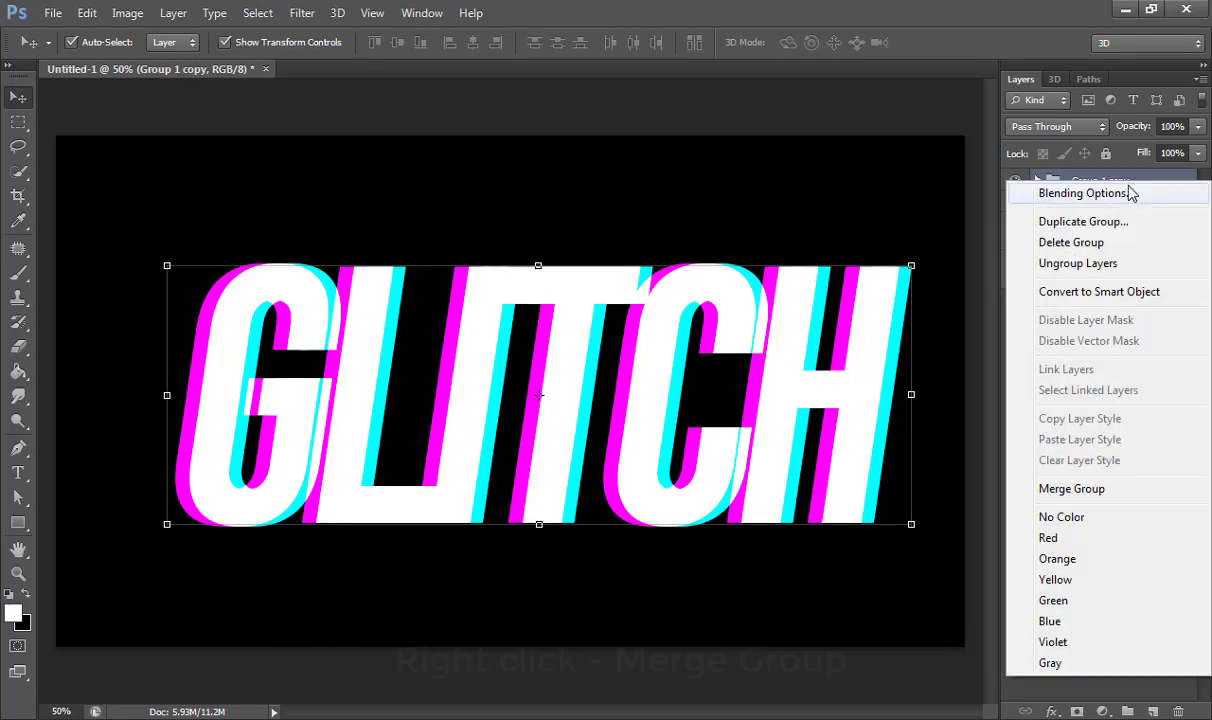
pyautogui.click(1100, 490)
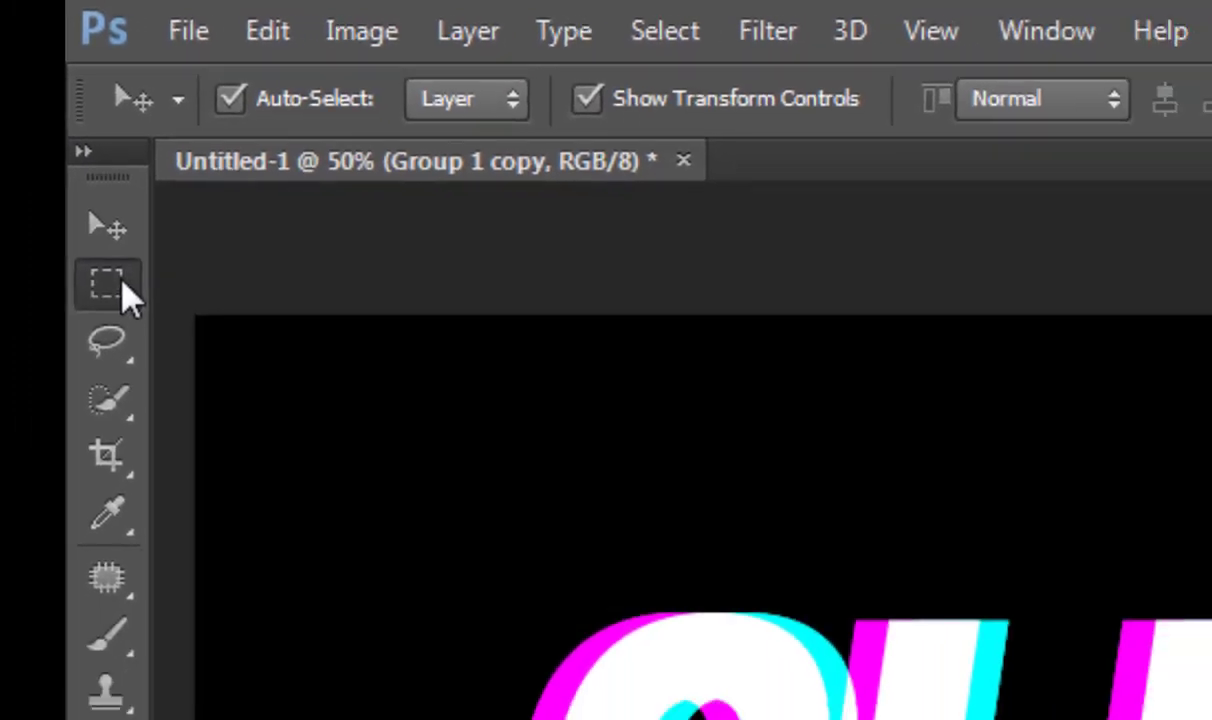
# Step: Select a thin strip across the upper GLITCH text and shift it sideways
pyautogui.click(130, 318)
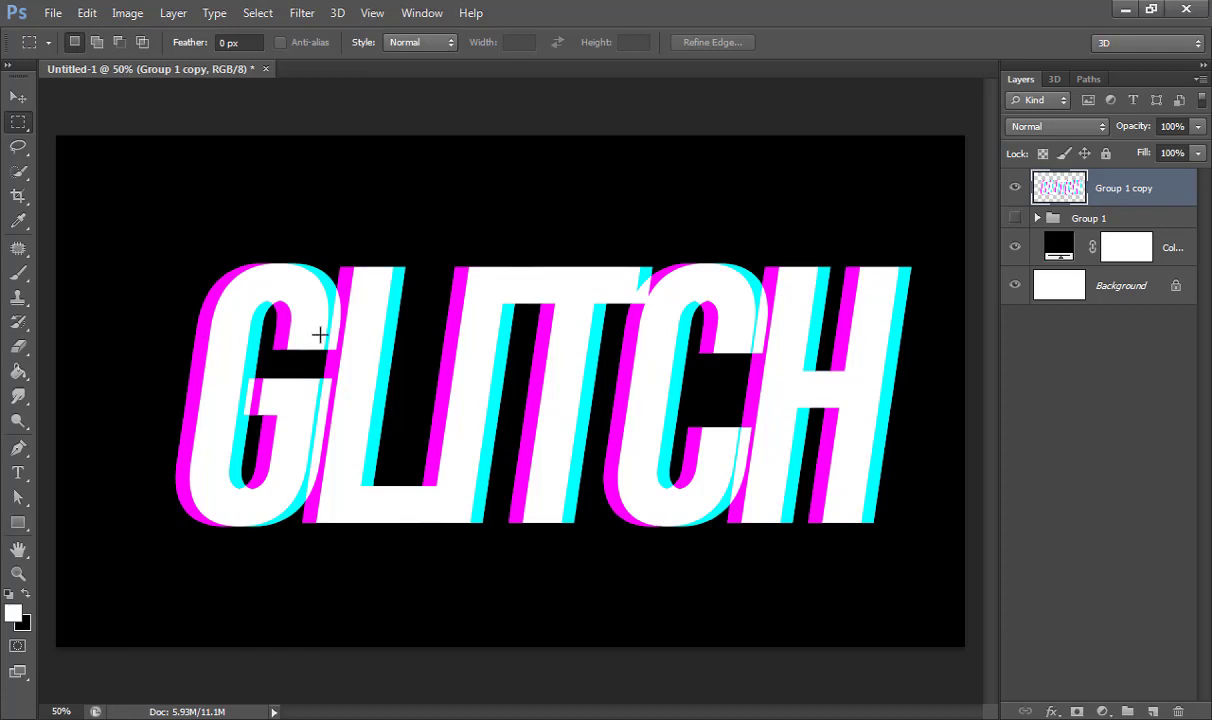
pyautogui.moveTo(168, 323); pyautogui.dragTo(940, 328)
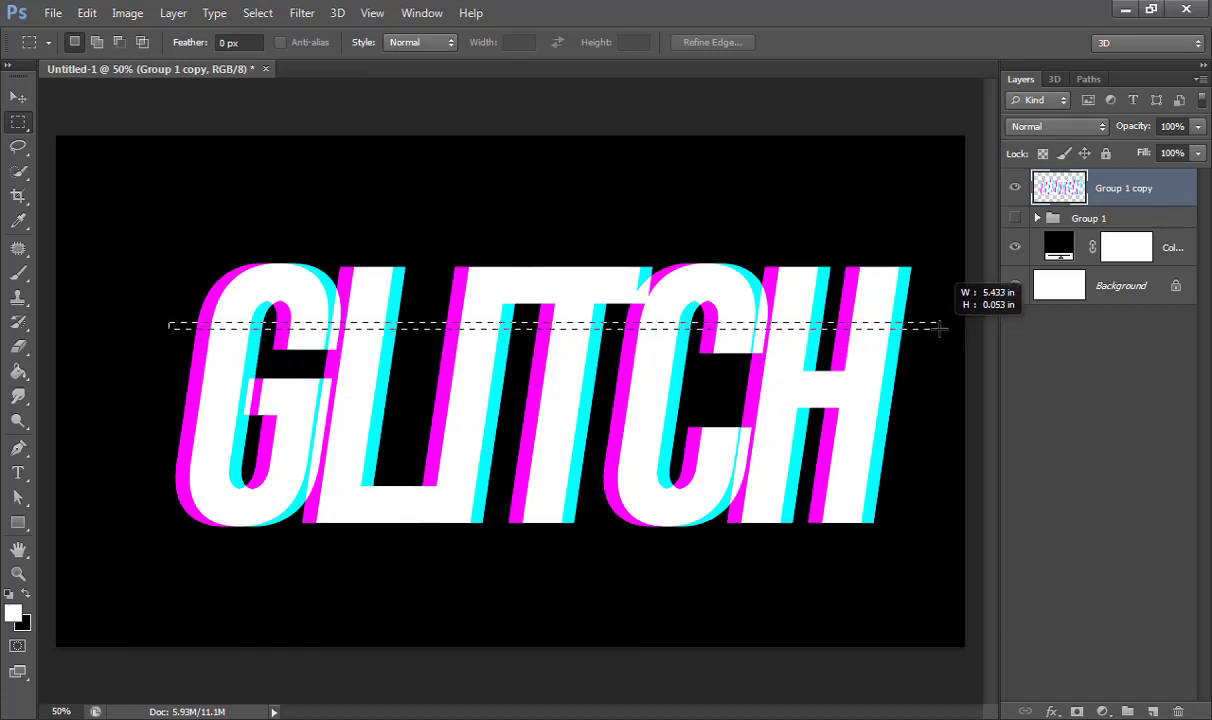
pyautogui.moveTo(940, 328); pyautogui.dragTo(849, 391)
pyautogui.hotkey('ctrl', '+')
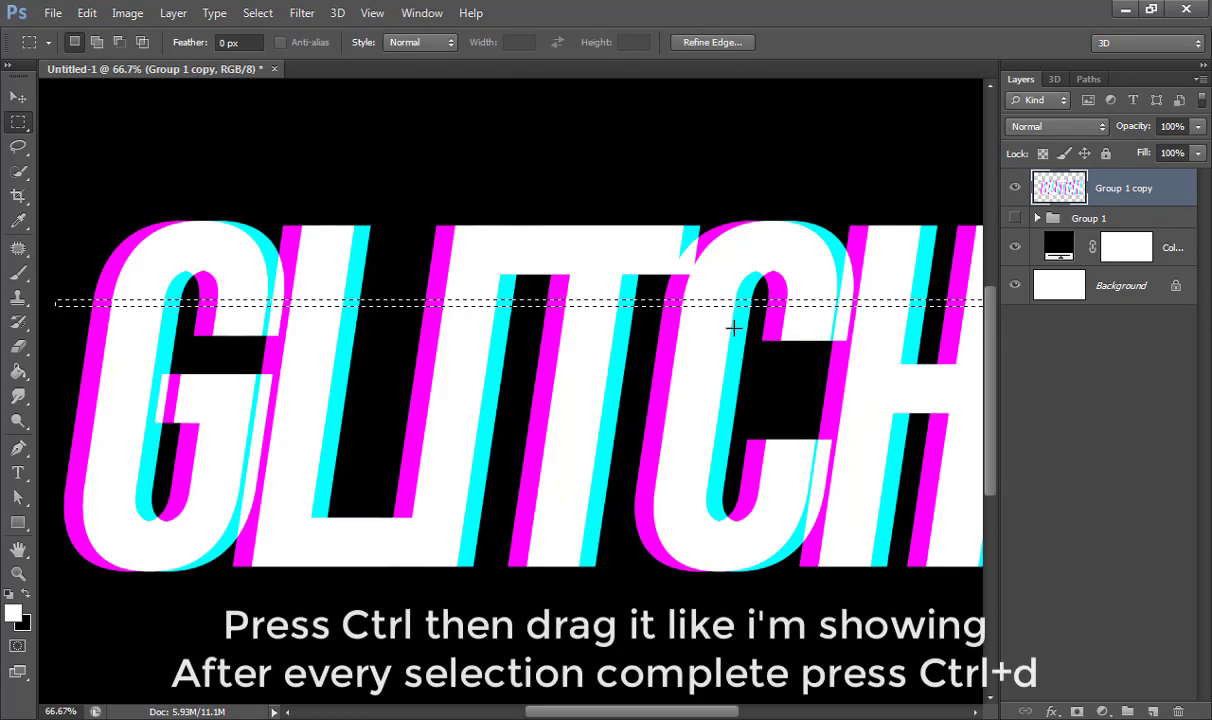
pyautogui.hscroll(3, 871, 355)
pyautogui.keyDown('ctrl'); pyautogui.moveTo(750, 314); pyautogui.dragTo(784, 316); pyautogui.keyUp('ctrl')
pyautogui.hotkey('ctrl', 'd')
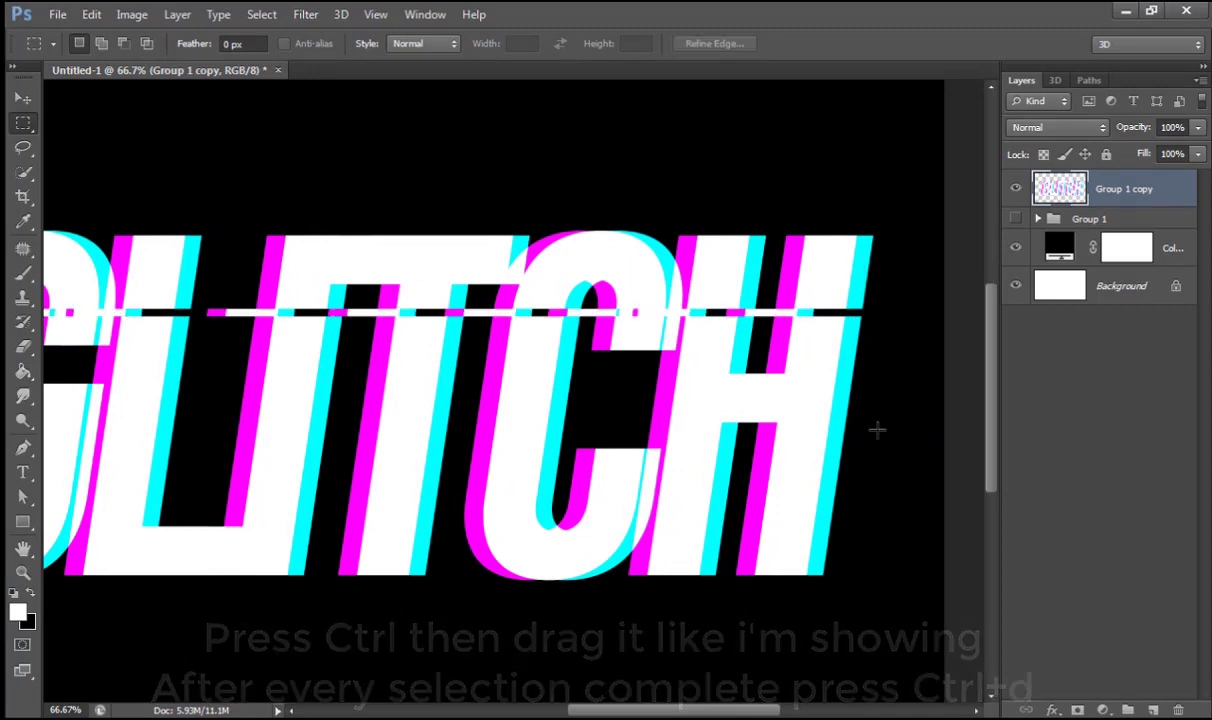
pyautogui.hotkey('ctrl', '0')
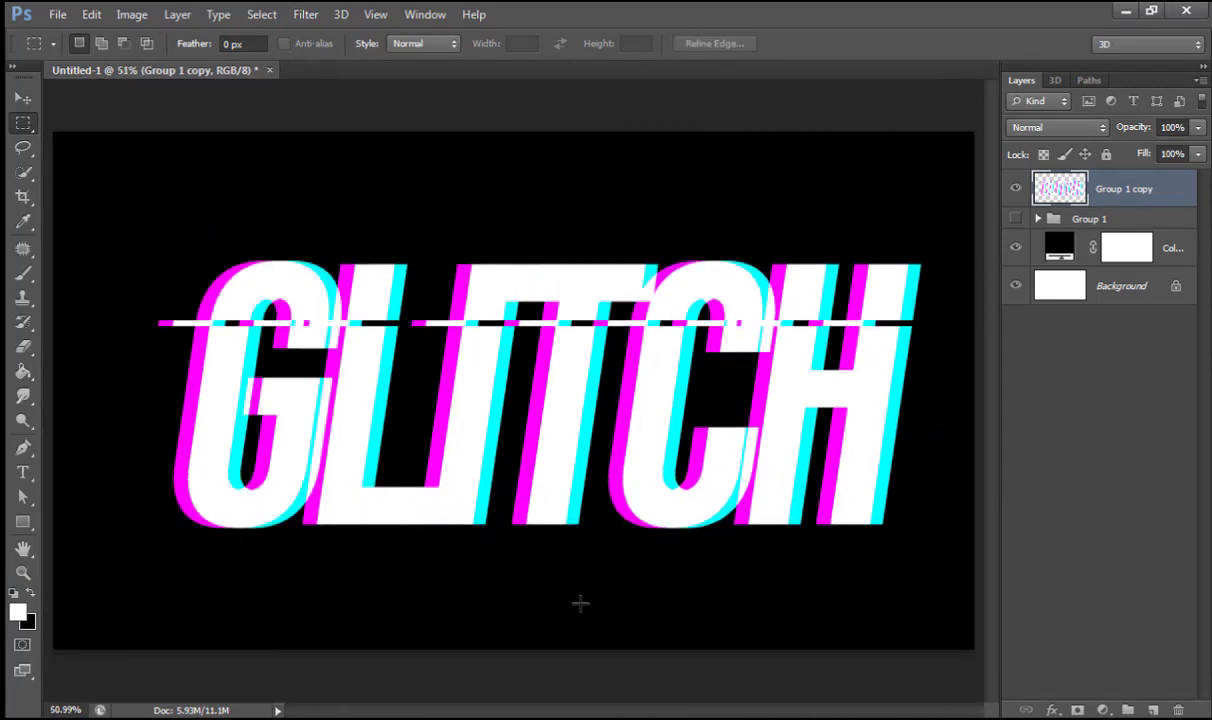
# Step: Select a thin strip across the lower text and shift it sideways
pyautogui.moveTo(152, 436); pyautogui.dragTo(980, 439)
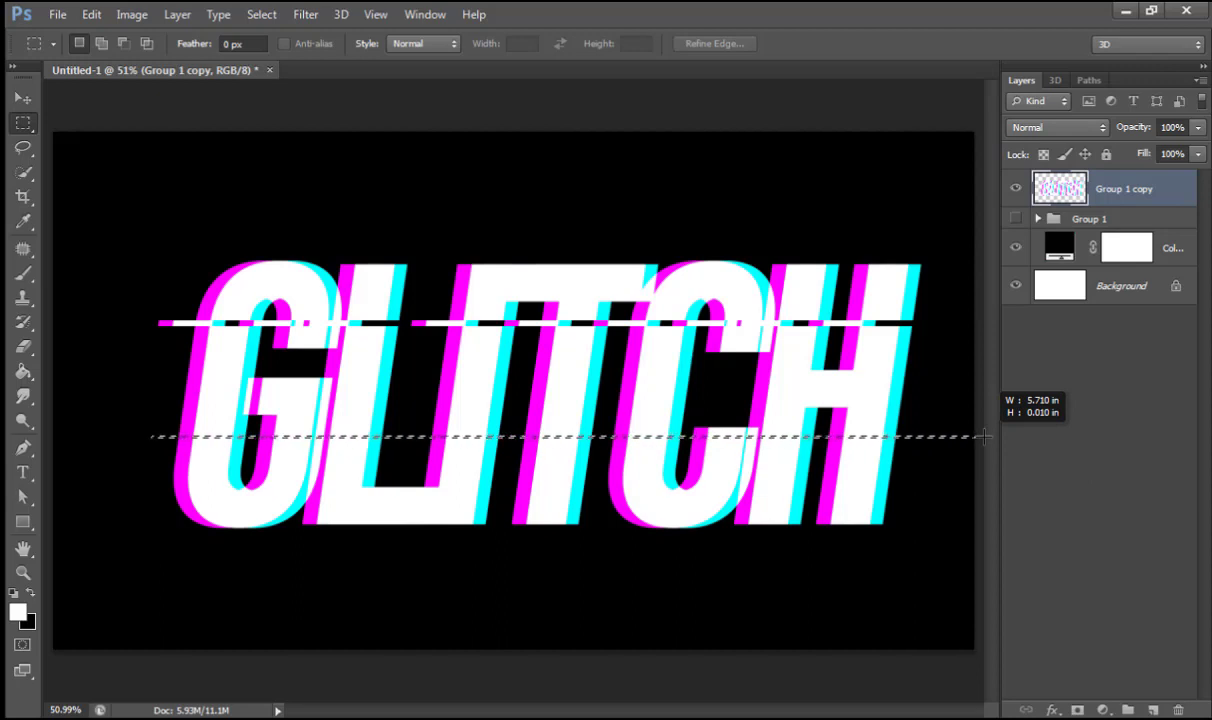
pyautogui.scroll(1, 700, 455)
pyautogui.scroll(1, 665, 460)
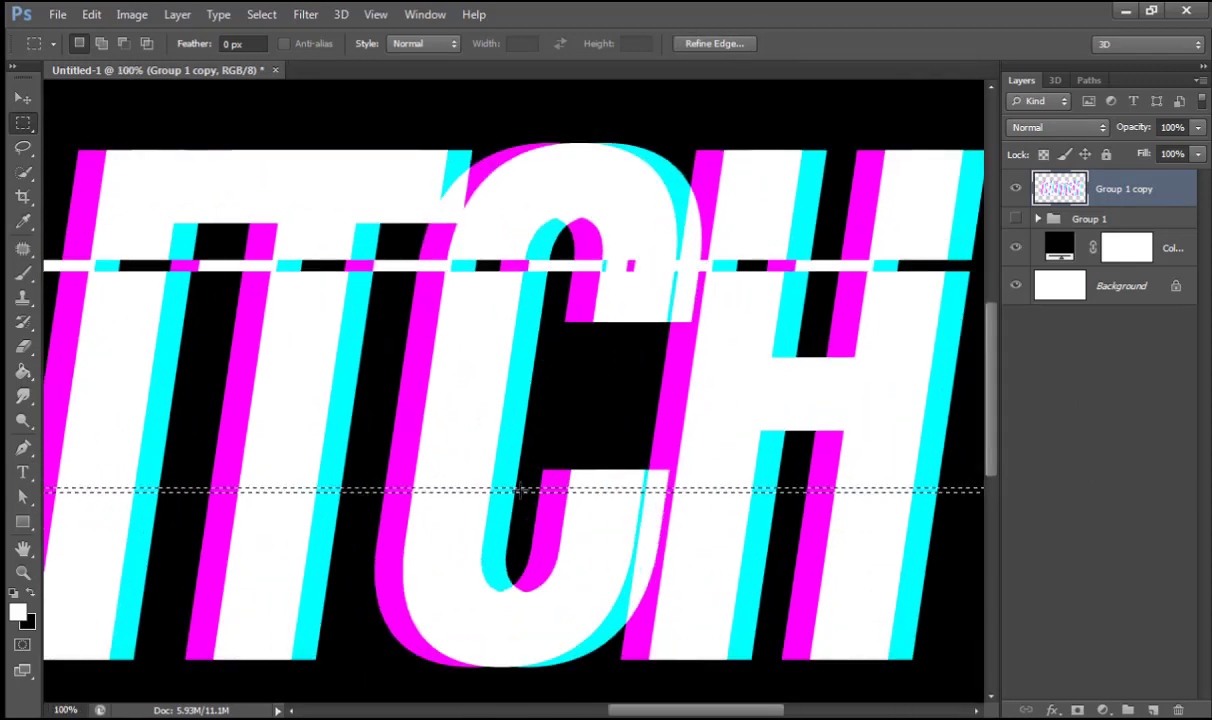
pyautogui.moveTo(472, 493); pyautogui.dragTo(540, 493)
pyautogui.hotkey('ctrl', 'd')
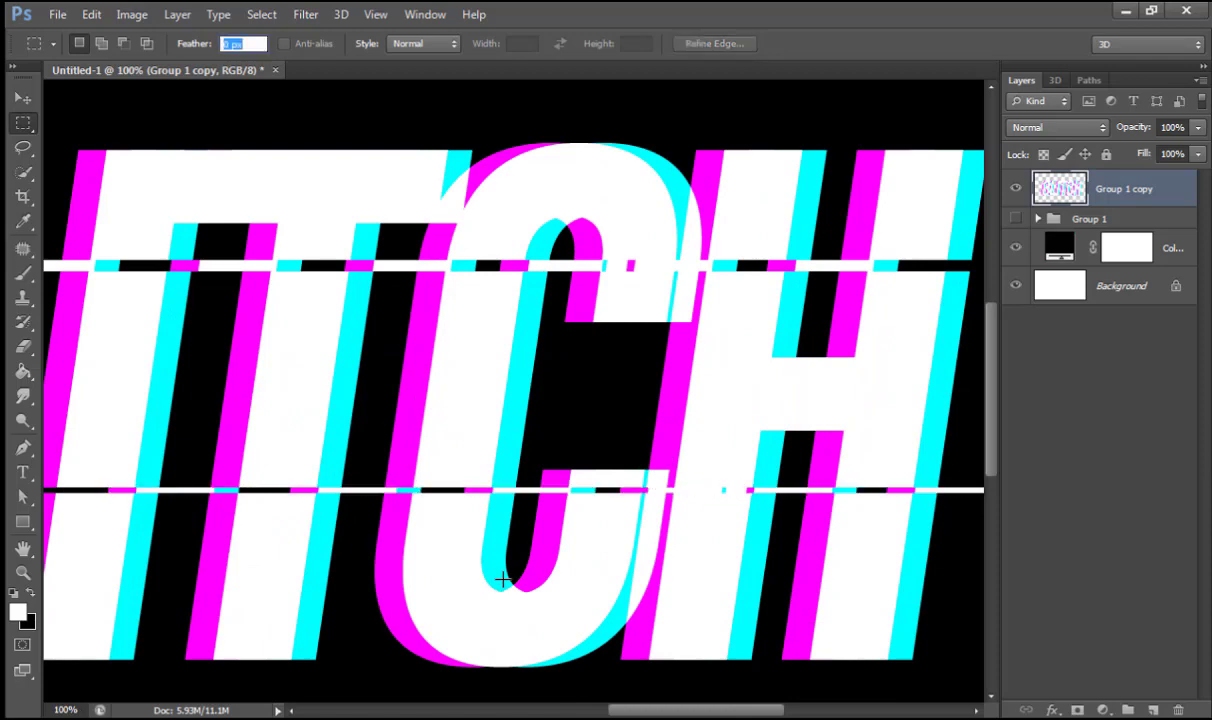
pyautogui.hotkey('ctrl', '0')
# Step: Shift a thin band across the middle of the text about 80px right
pyautogui.scroll(1, 370, 445)
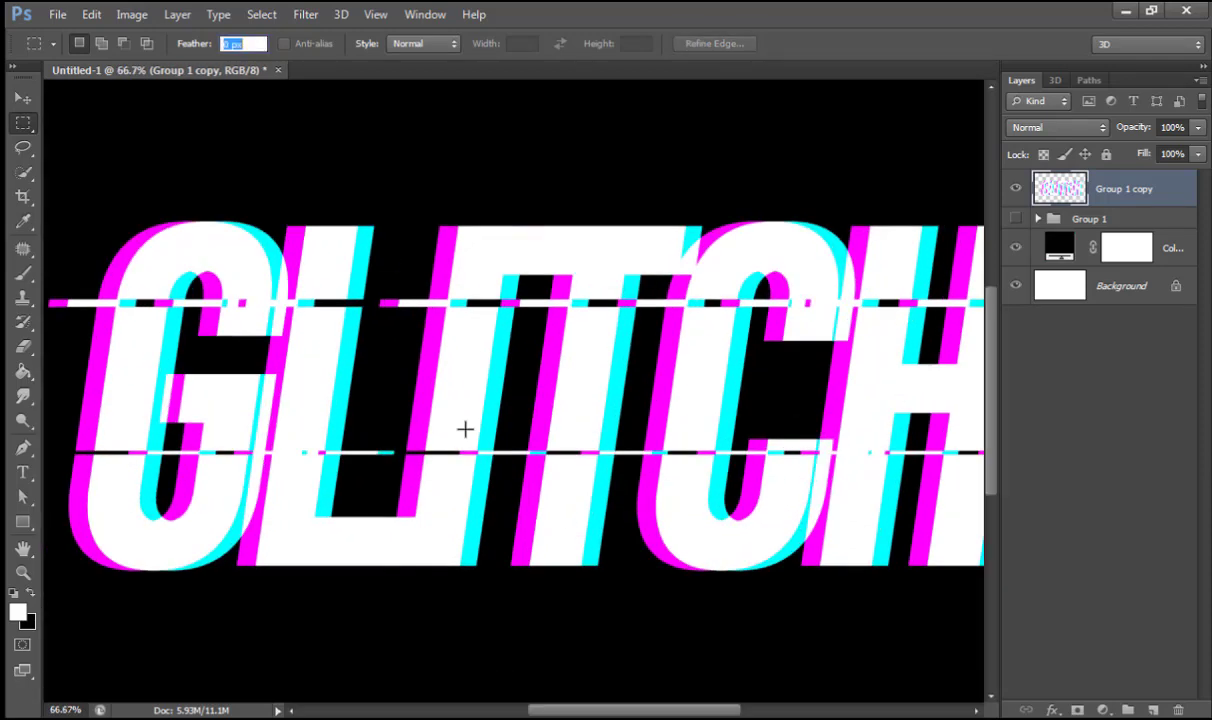
pyautogui.scroll(-1, 465, 427)
pyautogui.moveTo(176, 374); pyautogui.dragTo(925, 387)
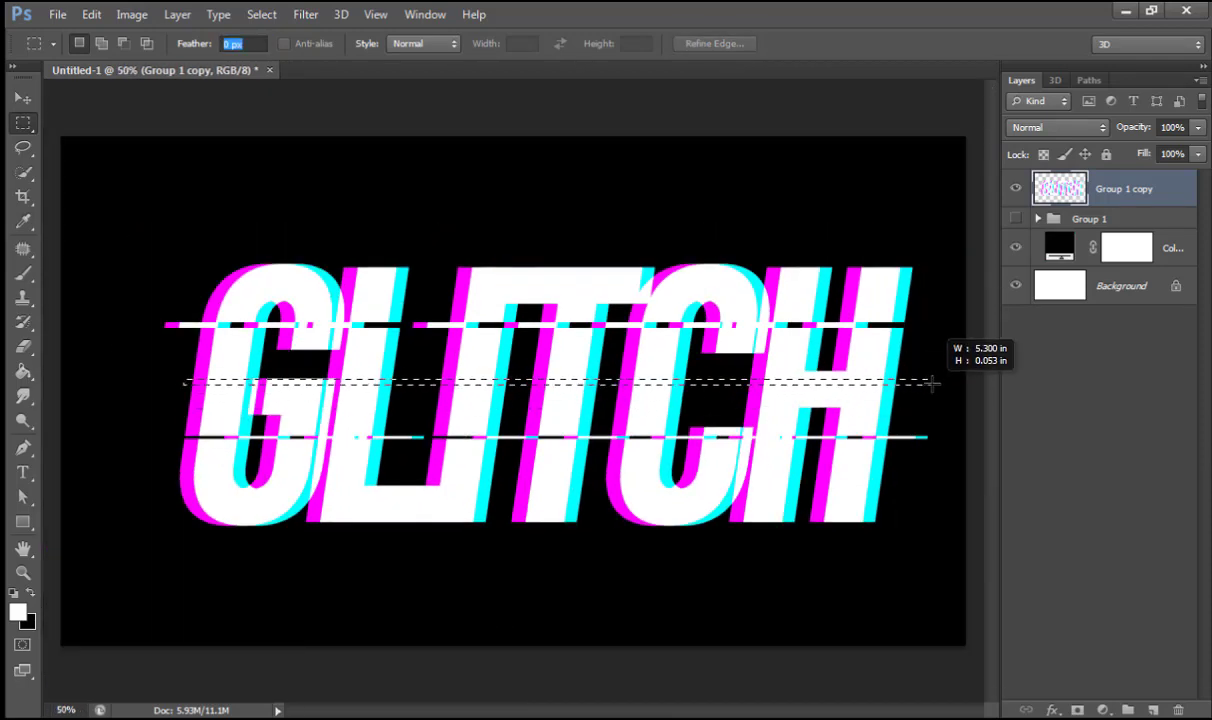
pyautogui.scroll(3, 771, 387)
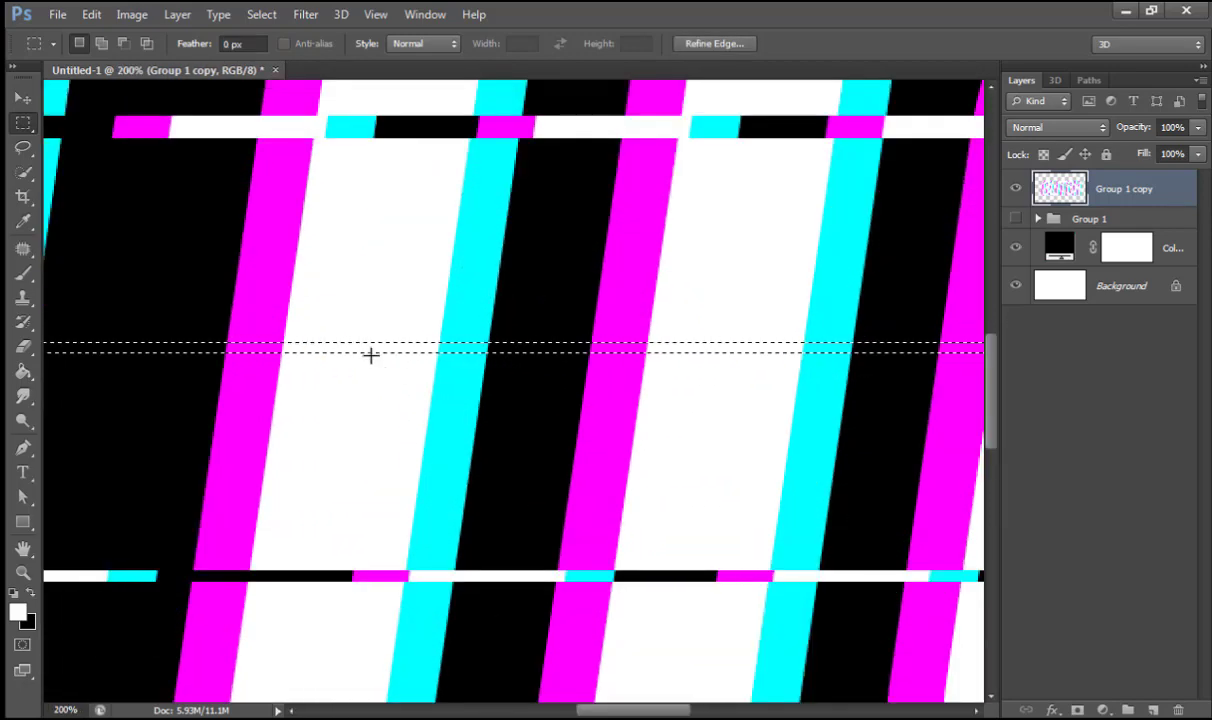
pyautogui.moveTo(371, 352); pyautogui.dragTo(453, 352)
pyautogui.hotkey('ctrl', '0')
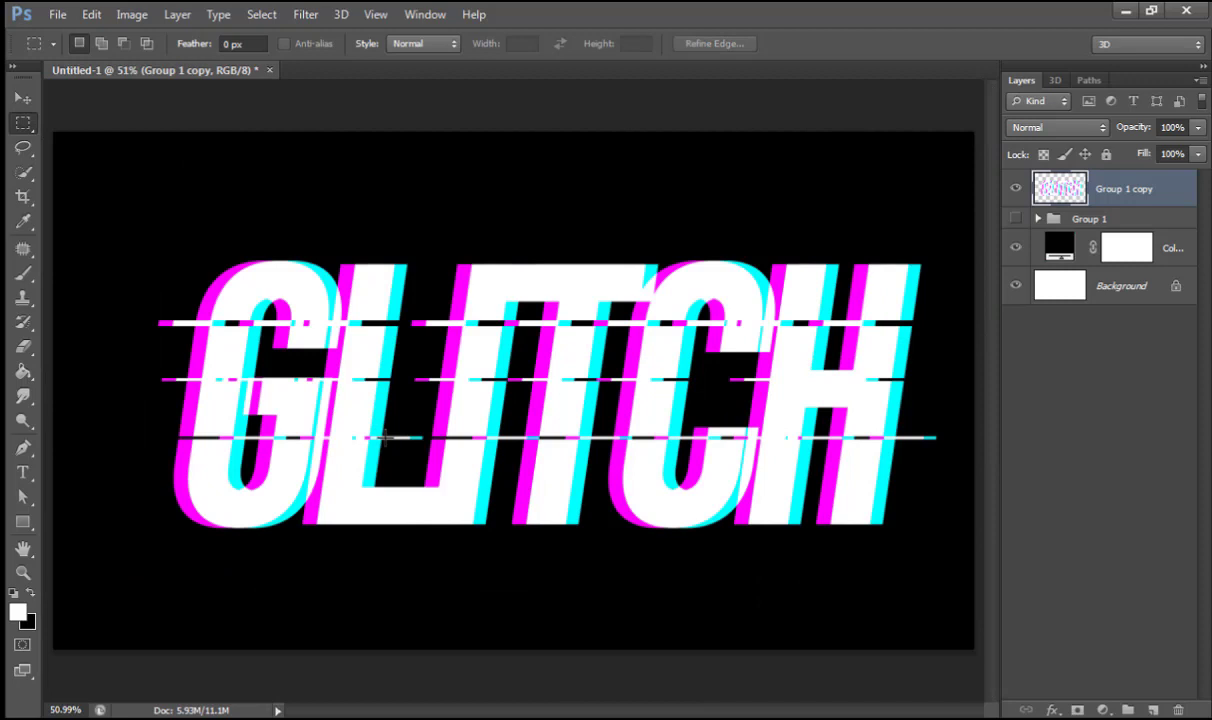
# Step: Shift thin strips near the bottom and top of the text sideways
pyautogui.moveTo(161, 470)
pyautogui.mouseDown()
pyautogui.moveTo(872, 508)
pyautogui.moveTo(876, 493)
pyautogui.mouseUp()
pyautogui.hotkey('ctrl', 'd')
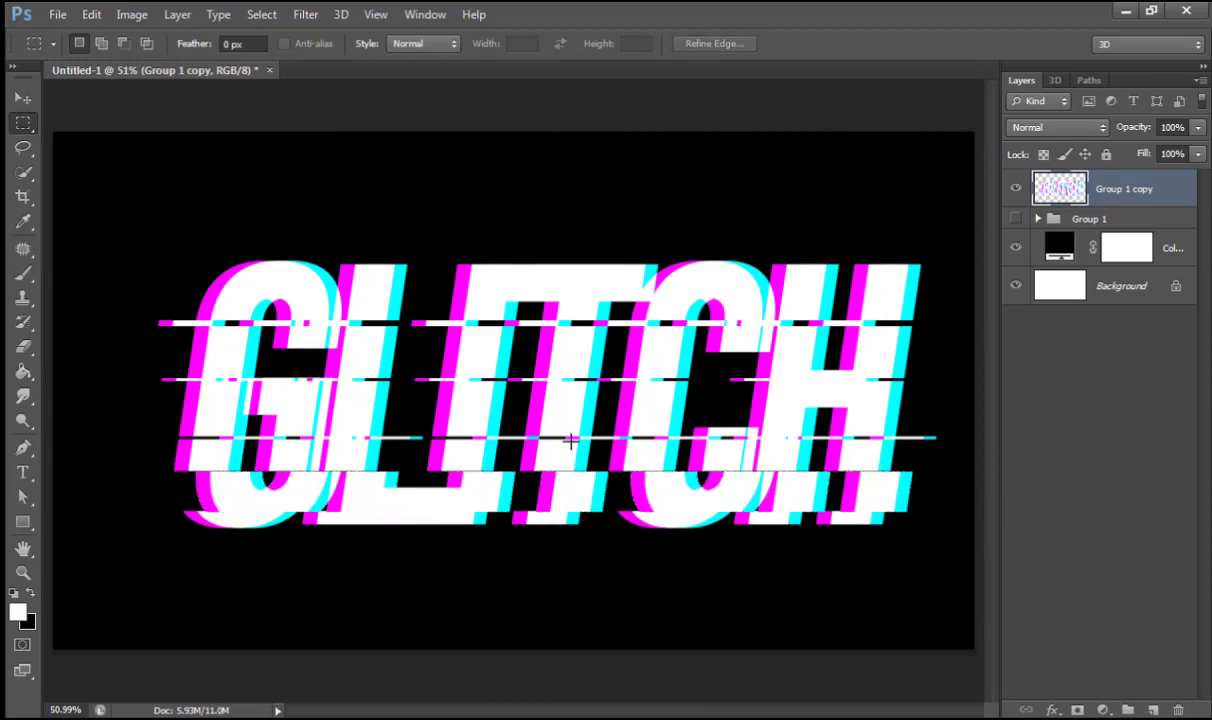
pyautogui.moveTo(181, 269); pyautogui.dragTo(941, 305)
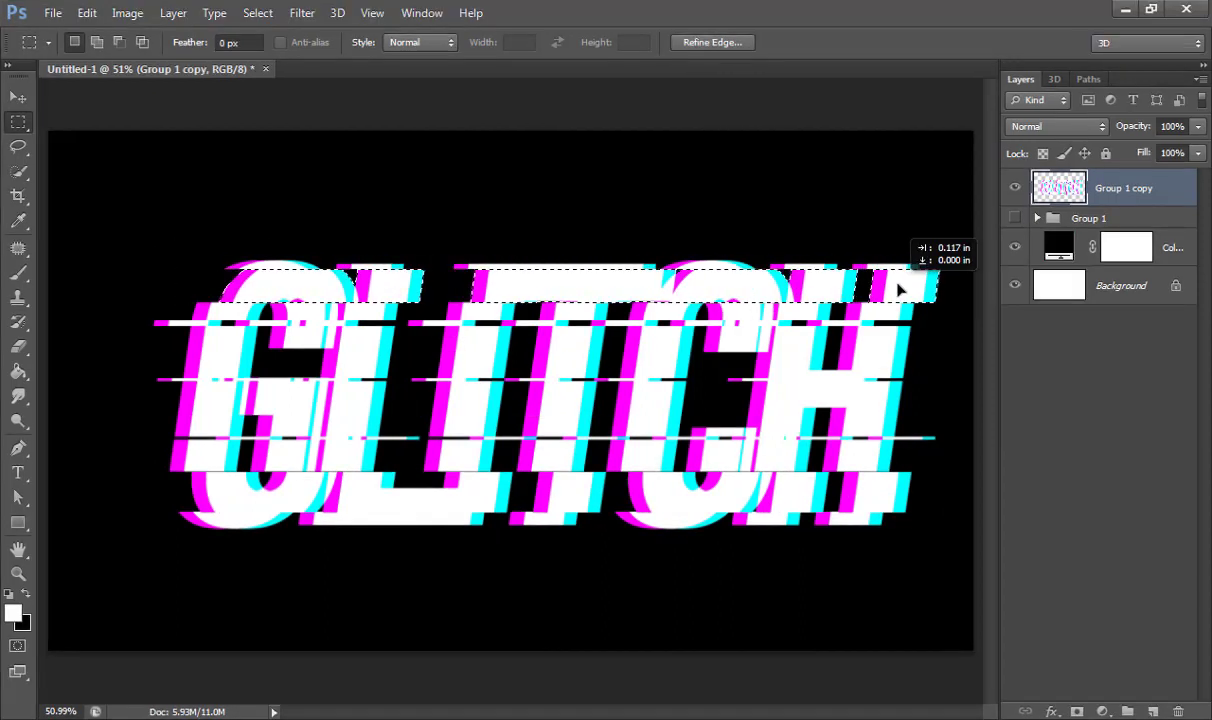
pyautogui.hotkey('ctrl', 'd')
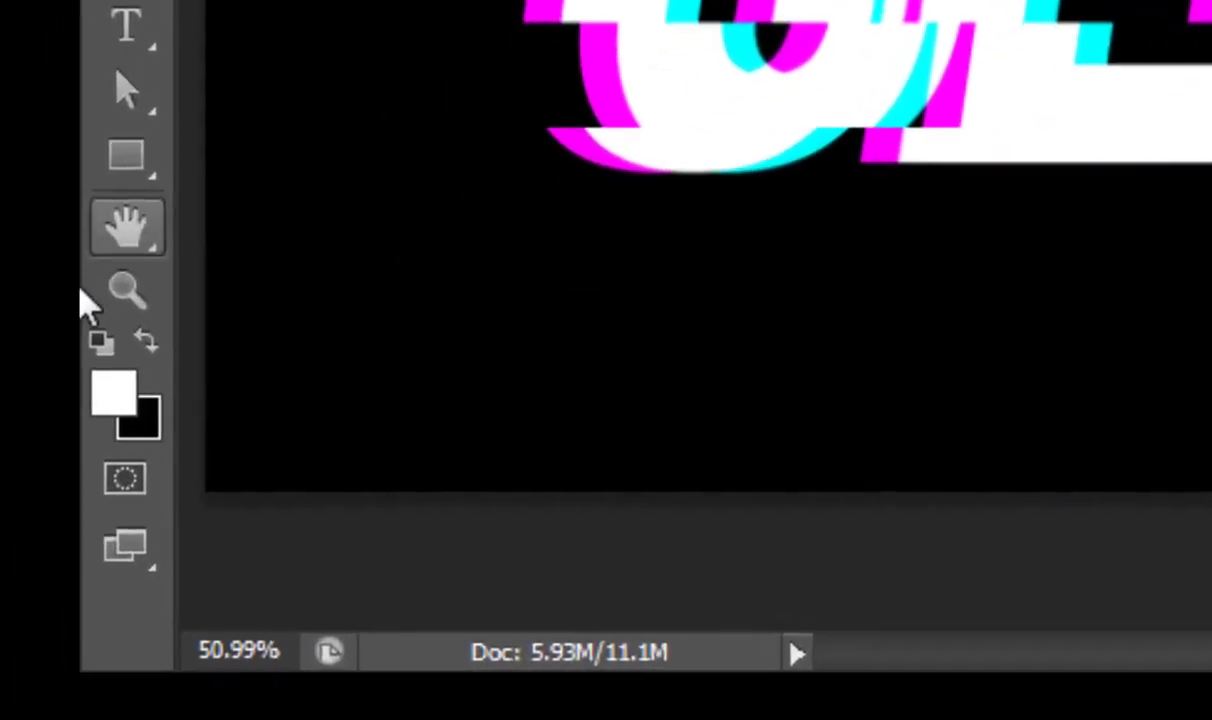
# Step: Set up the Rectangle tool with a cyan fill colour
pyautogui.click(130, 160)
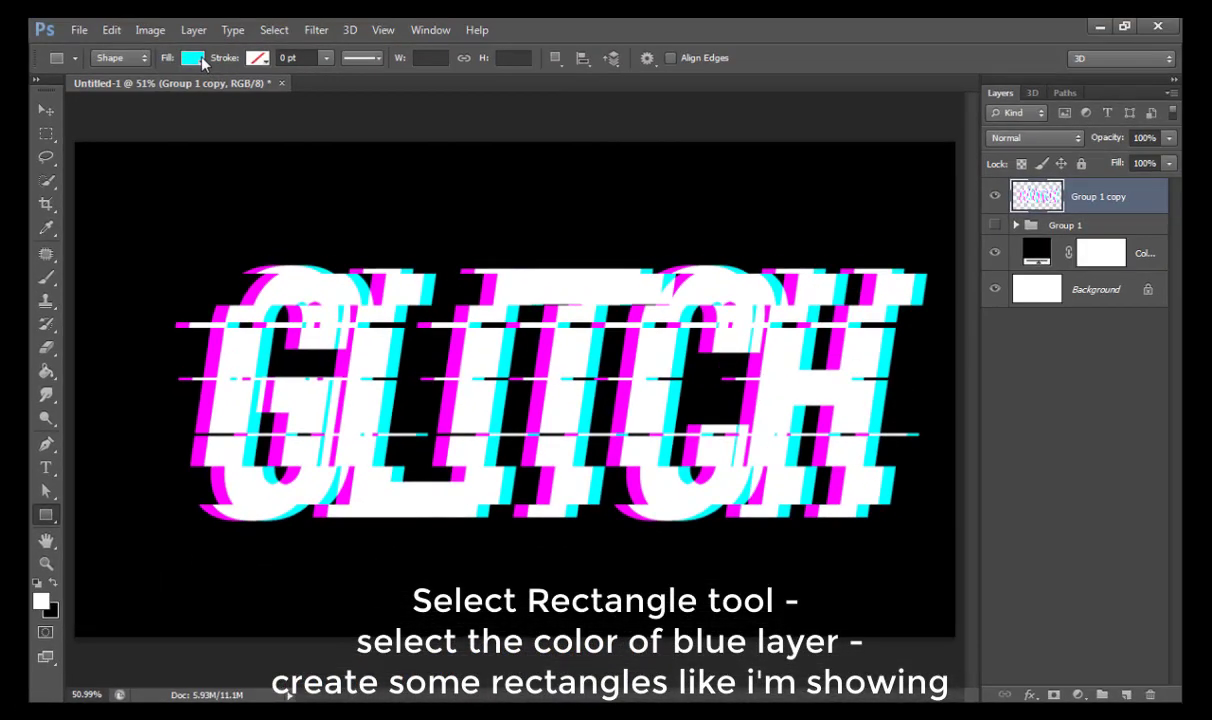
pyautogui.click(193, 58)
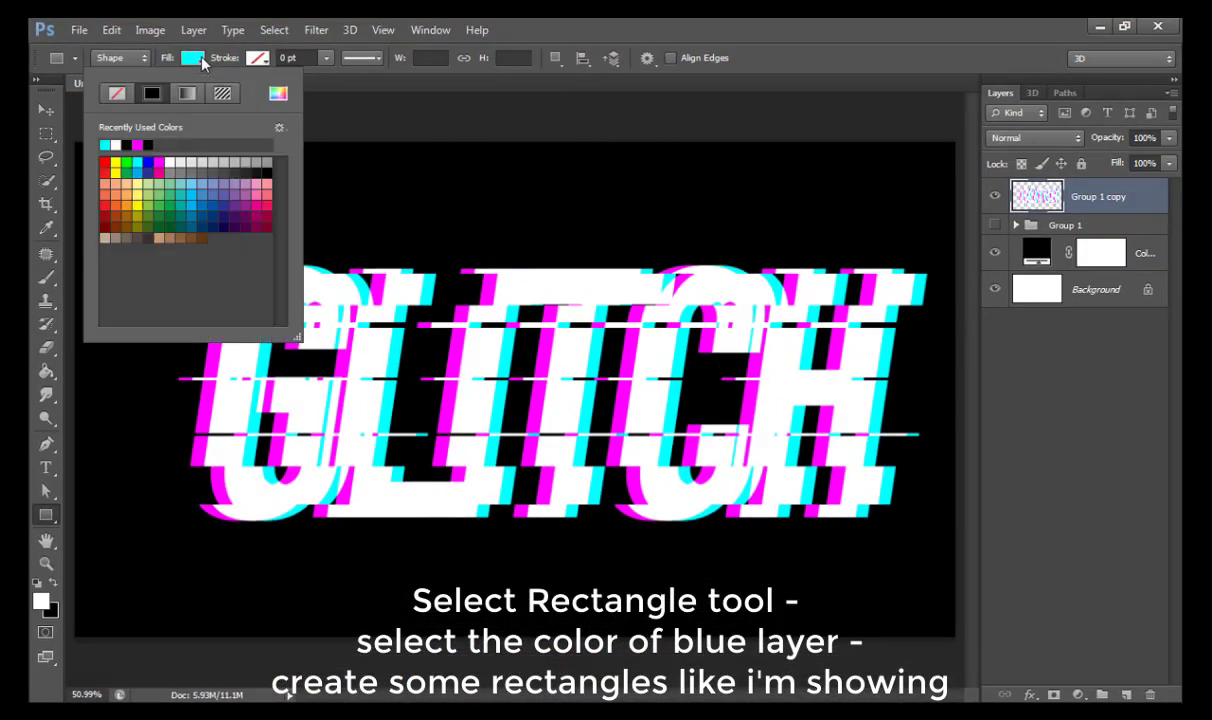
pyautogui.click(277, 95)
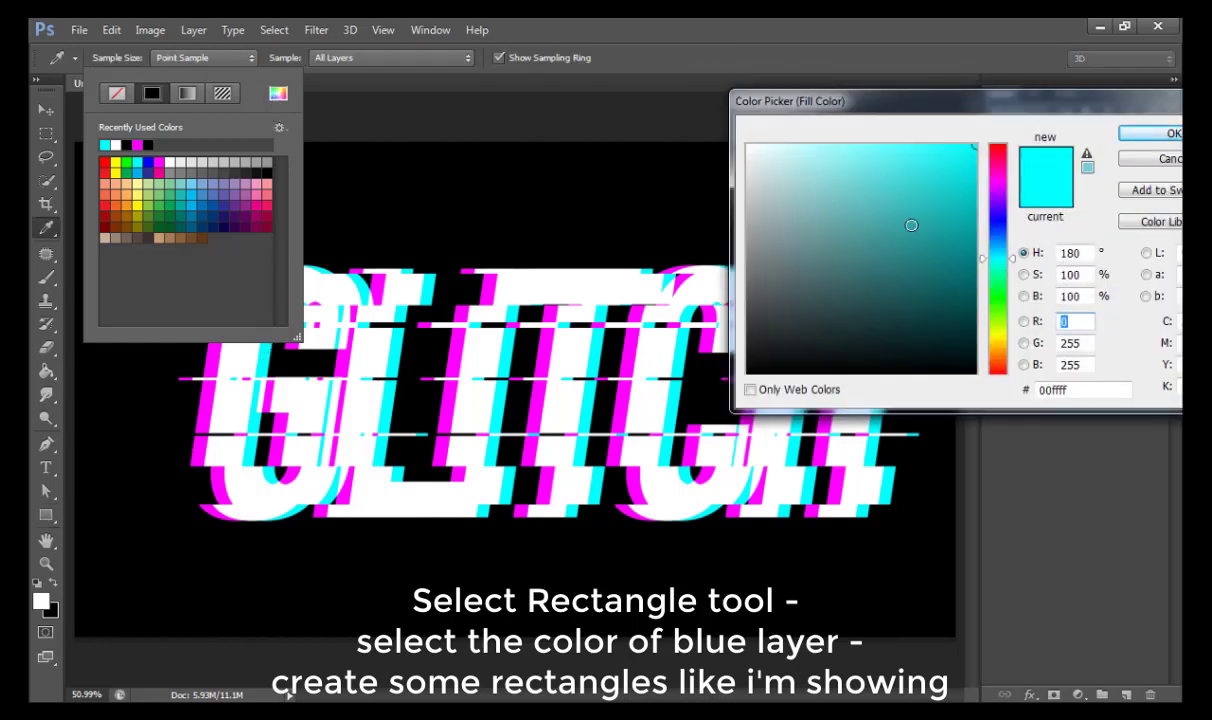
pyautogui.click(1155, 132)
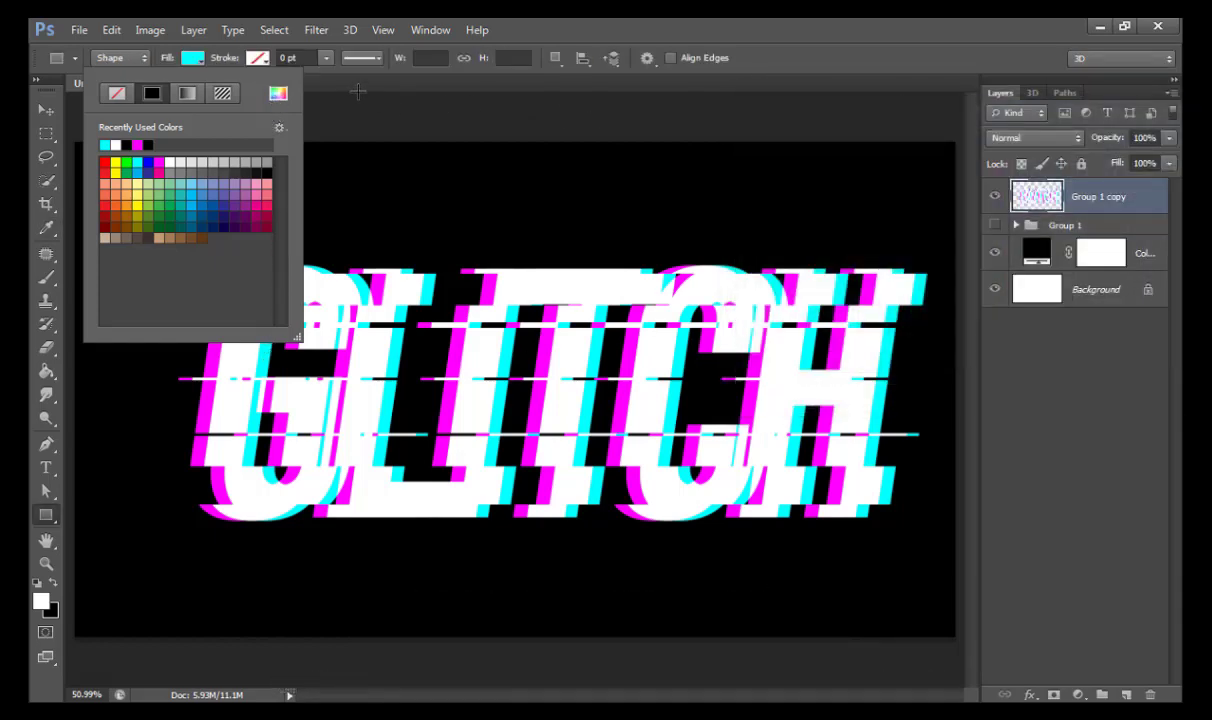
pyautogui.press('Return')
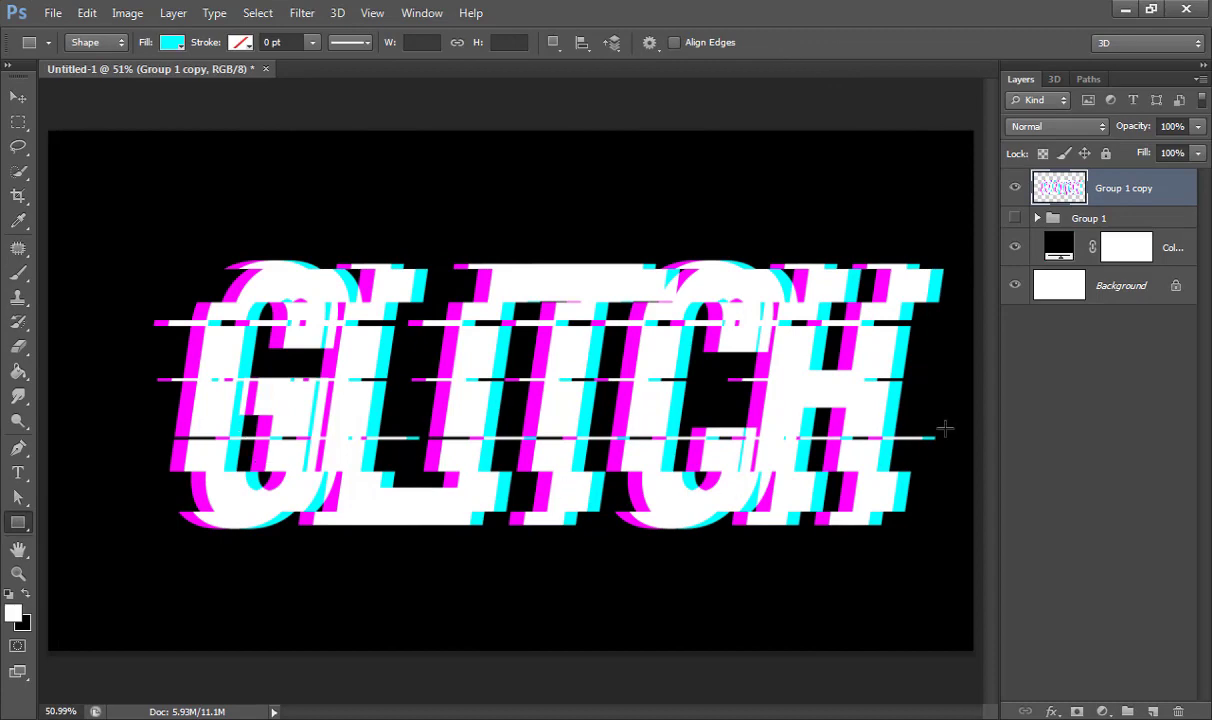
# Step: Draw a thin cyan bar beside the text and two small cyan rectangles to its left, combined into one shape
pyautogui.moveTo(911, 378); pyautogui.dragTo(958, 381)
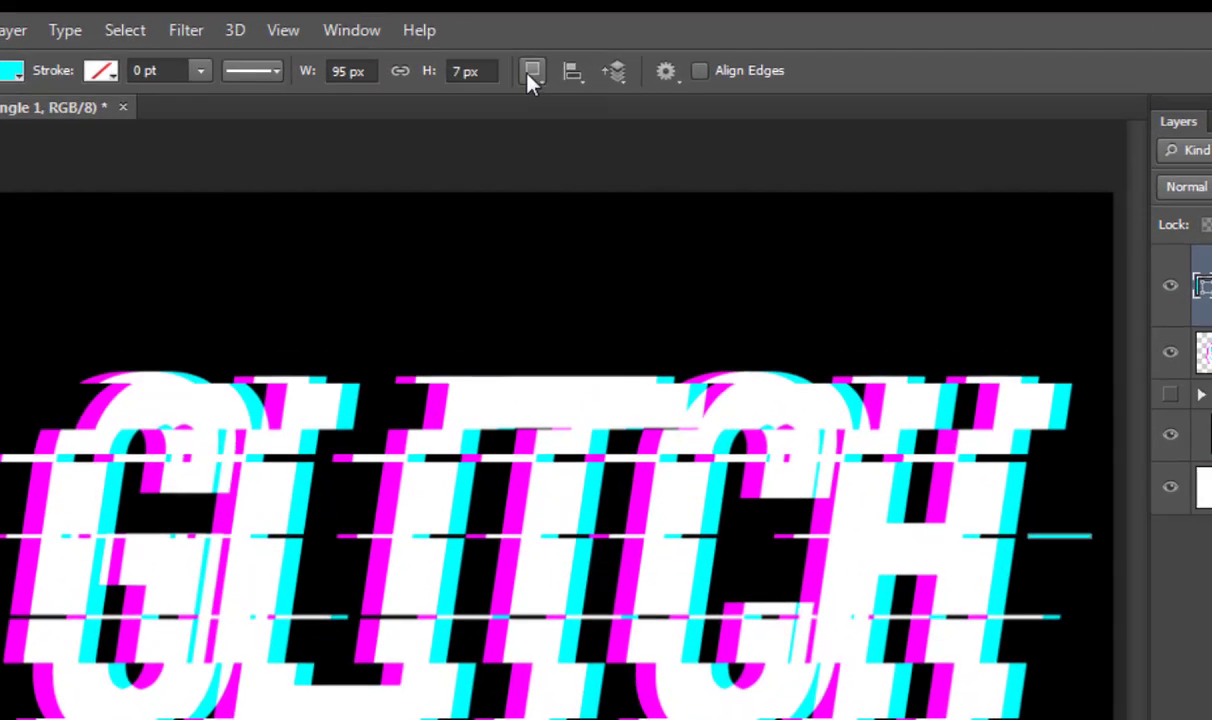
pyautogui.click(553, 42)
pyautogui.click(572, 87)
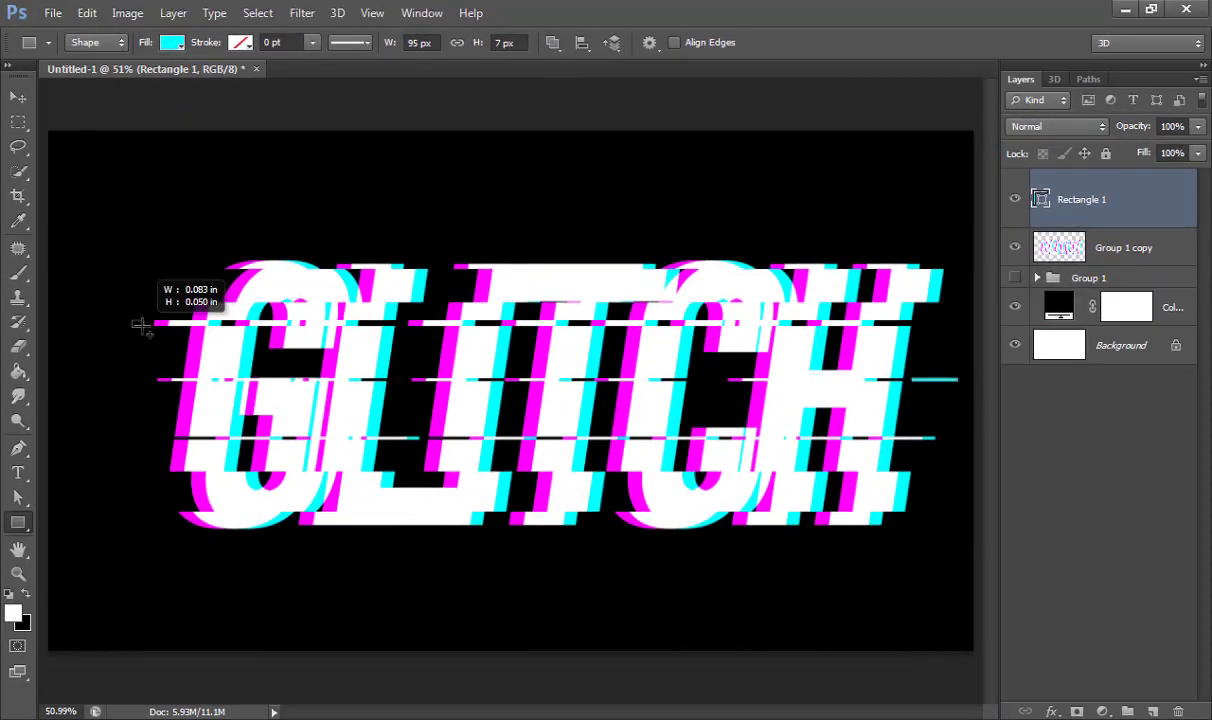
pyautogui.moveTo(133, 320); pyautogui.dragTo(141, 326)
pyautogui.moveTo(120, 432); pyautogui.dragTo(170, 438)
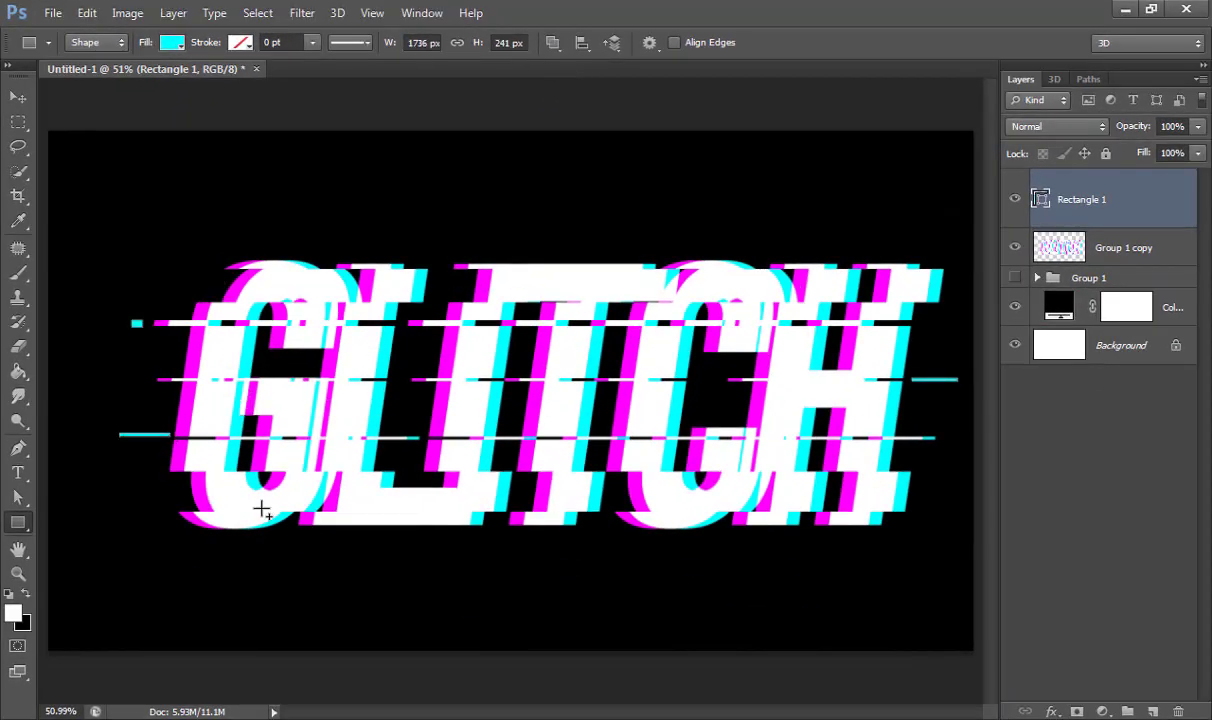
# Step: Add more small cyan rectangles and bars above, right of and below the text
pyautogui.hotkey('ctrl', '+')
pyautogui.moveTo(210, 567); pyautogui.dragTo(226, 576)
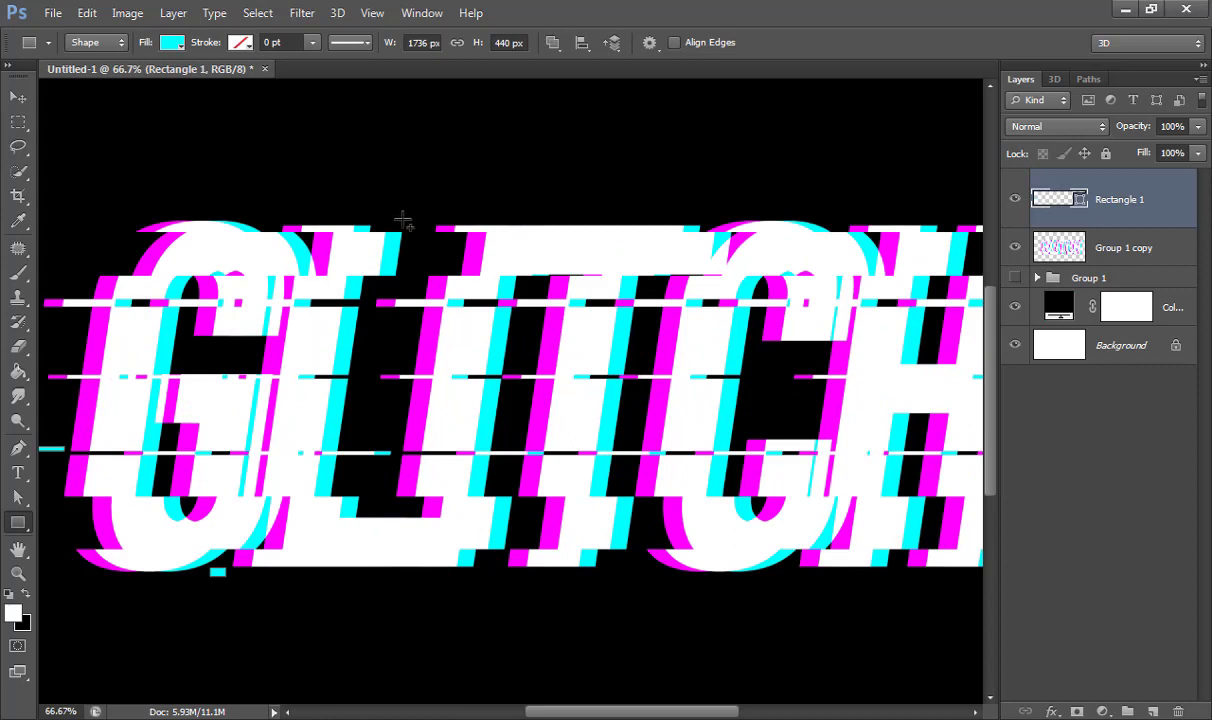
pyautogui.moveTo(403, 221); pyautogui.dragTo(428, 232)
pyautogui.moveTo(751, 379); pyautogui.dragTo(848, 379)
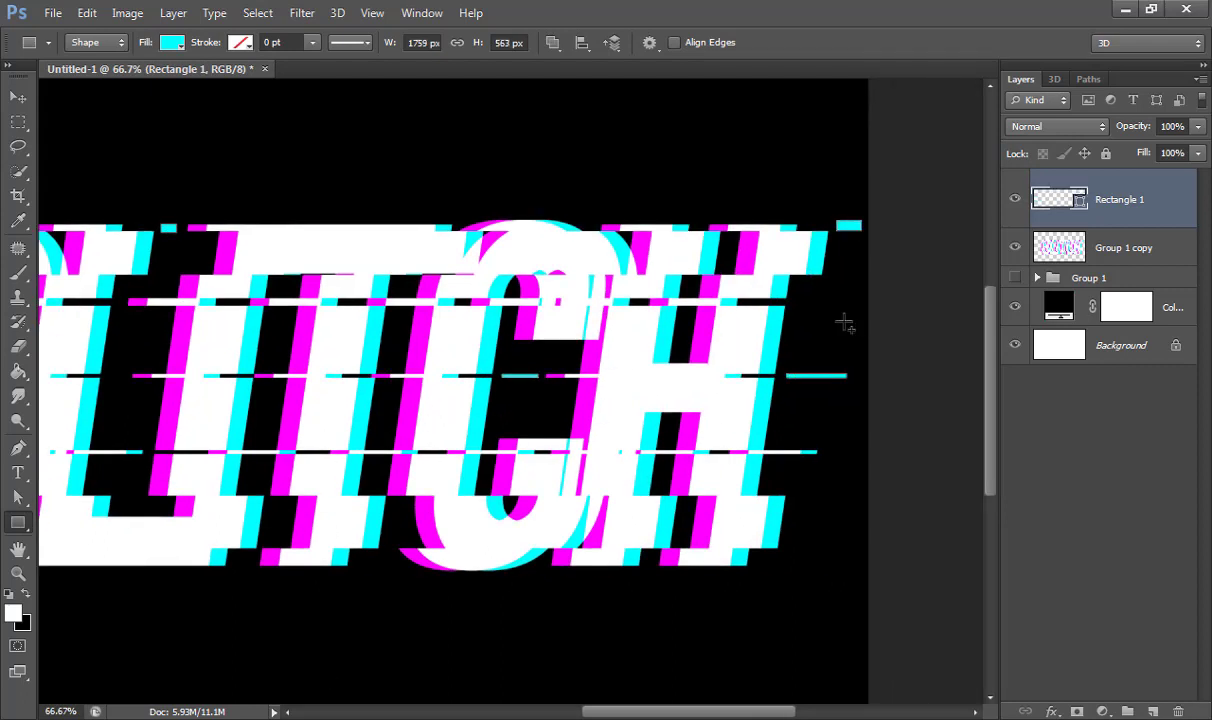
pyautogui.moveTo(376, 561); pyautogui.dragTo(401, 570)
pyautogui.moveTo(310, 487); pyautogui.dragTo(555, 525)
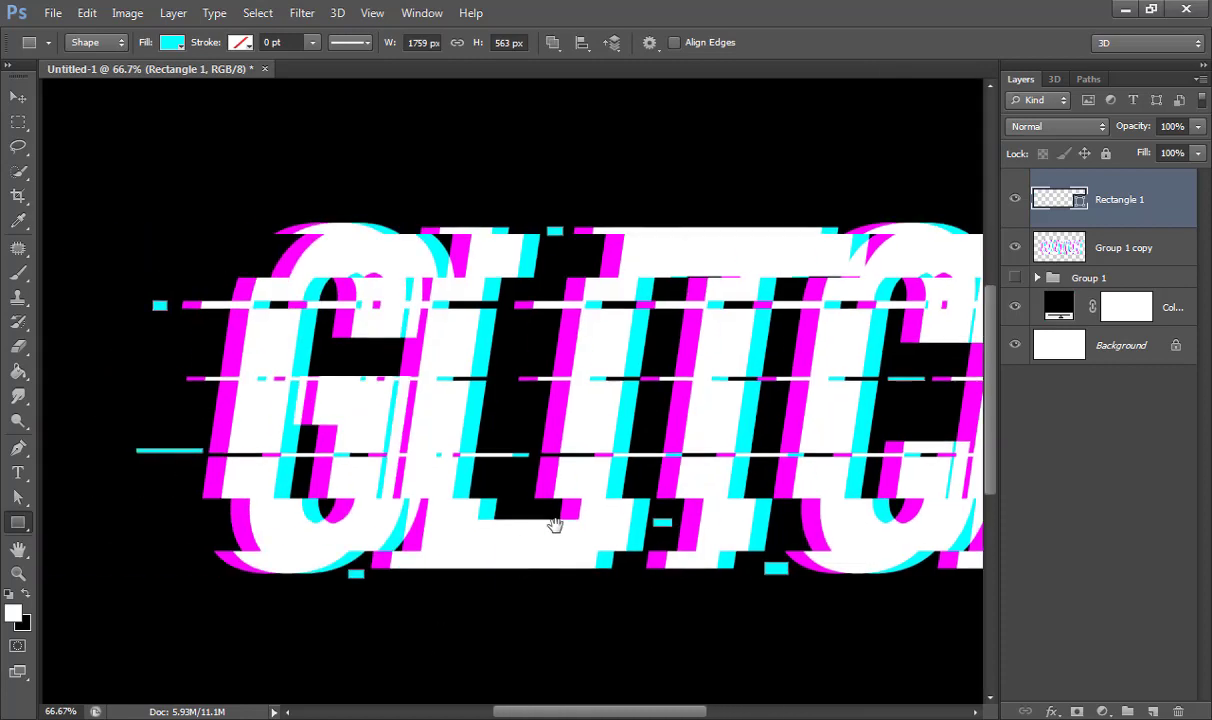
pyautogui.hotkey('ctrl', '0')
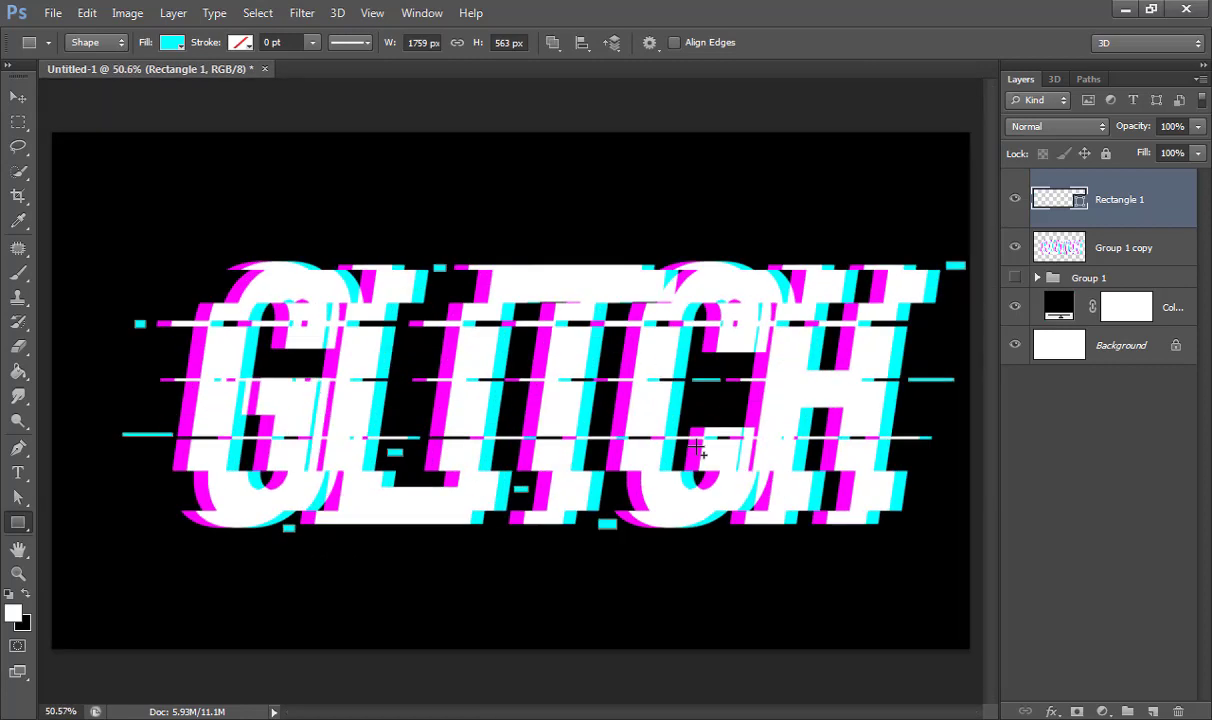
# Step: Add a new layer and set the shape fill to the magenta of the offset text
pyautogui.hotkey('ctrl', 'shift', 'alt', 'n')
pyautogui.click(172, 42)
pyautogui.click(265, 81)
pyautogui.click(452, 363)
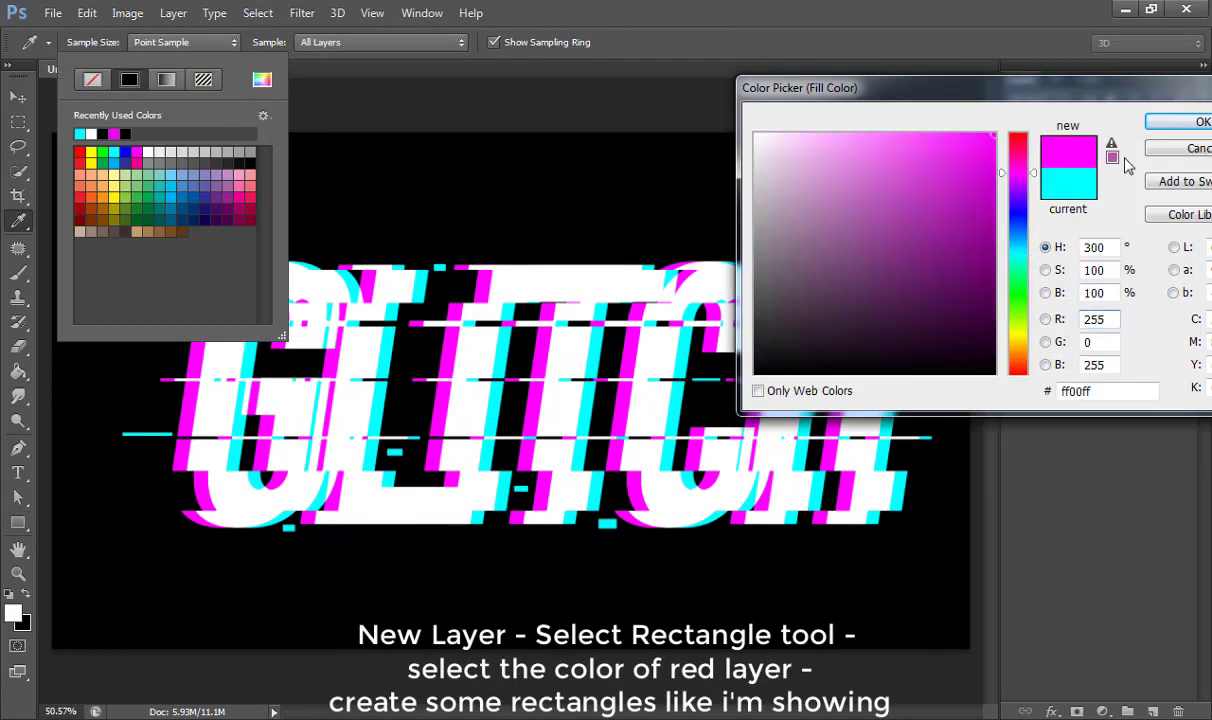
pyautogui.click(1169, 81)
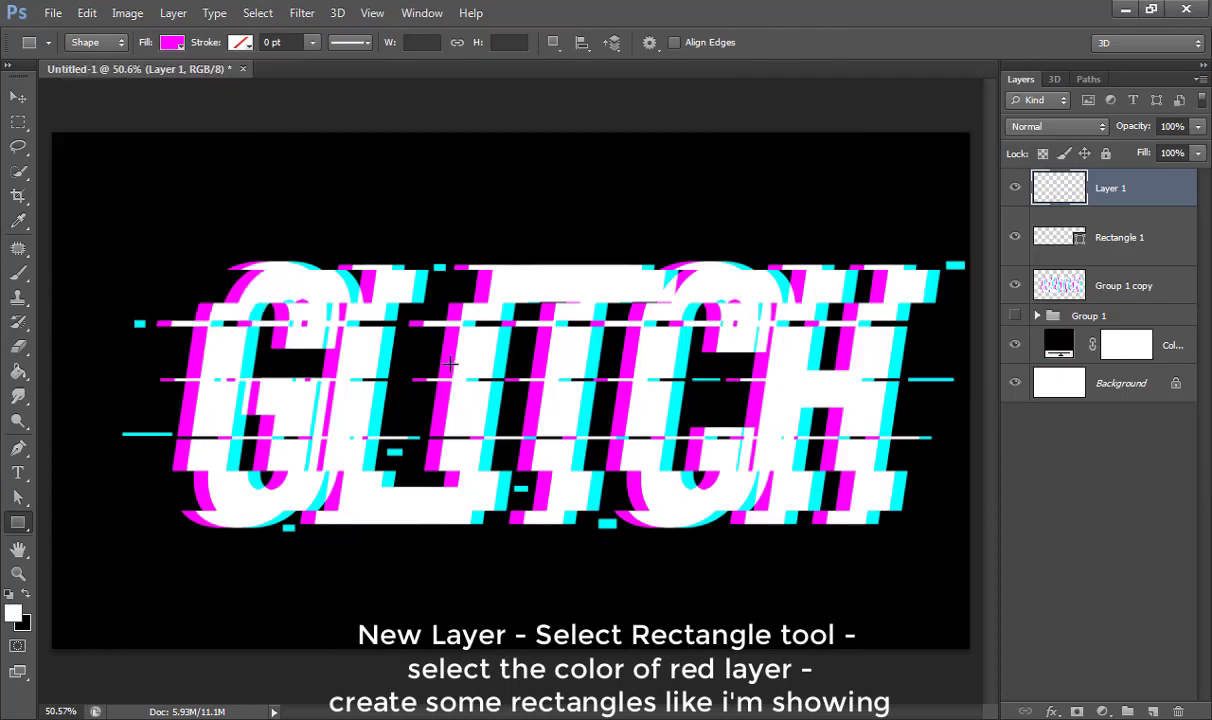
# Step: Draw thin magenta bars and small magenta squares around the GLITCH text
pyautogui.moveTo(352, 535); pyautogui.dragTo(462, 545)
pyautogui.click(465, 577)
pyautogui.press('Escape')
pyautogui.hotkey('ctrl', 'z')
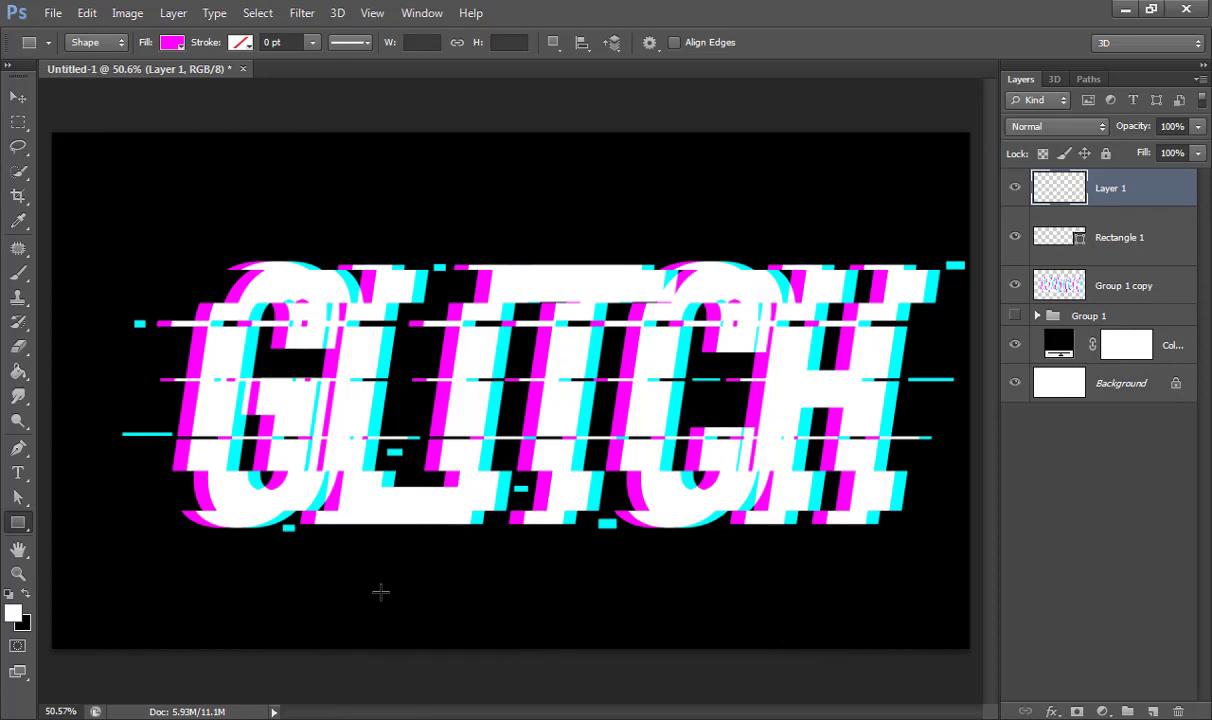
pyautogui.moveTo(363, 543); pyautogui.dragTo(466, 546)
pyautogui.moveTo(415, 340); pyautogui.dragTo(445, 344)
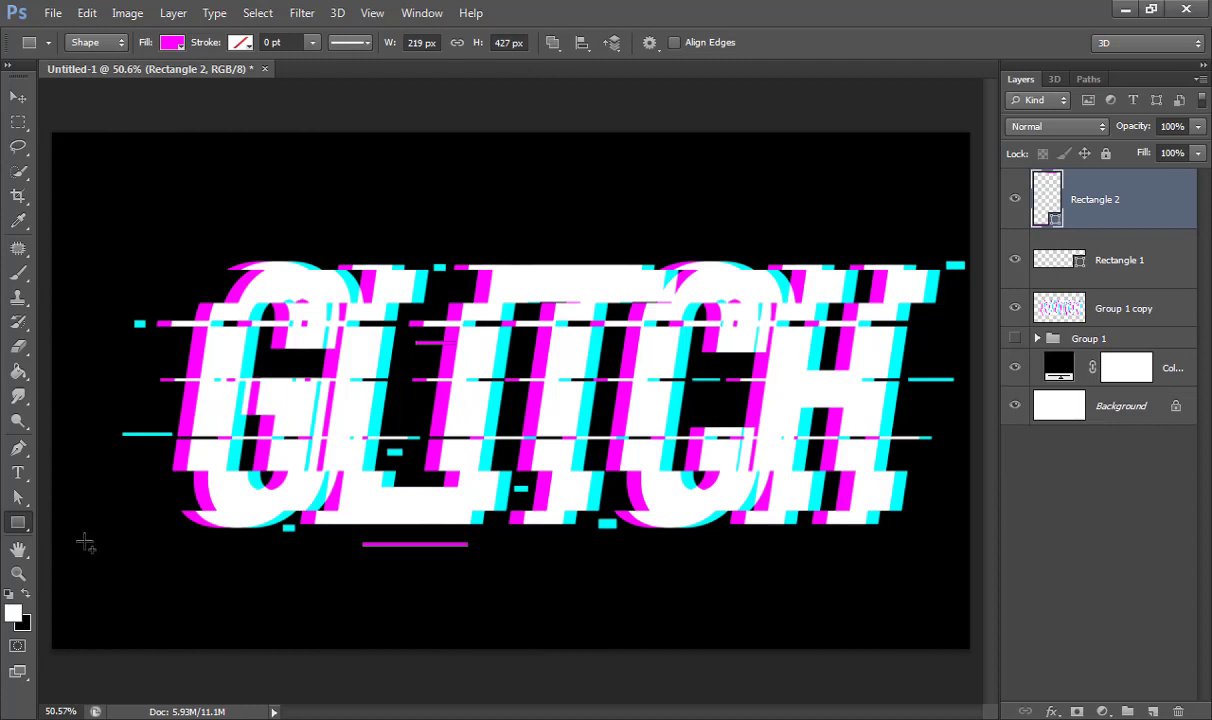
pyautogui.moveTo(128, 496); pyautogui.dragTo(228, 545)
pyautogui.moveTo(786, 534); pyautogui.dragTo(846, 538)
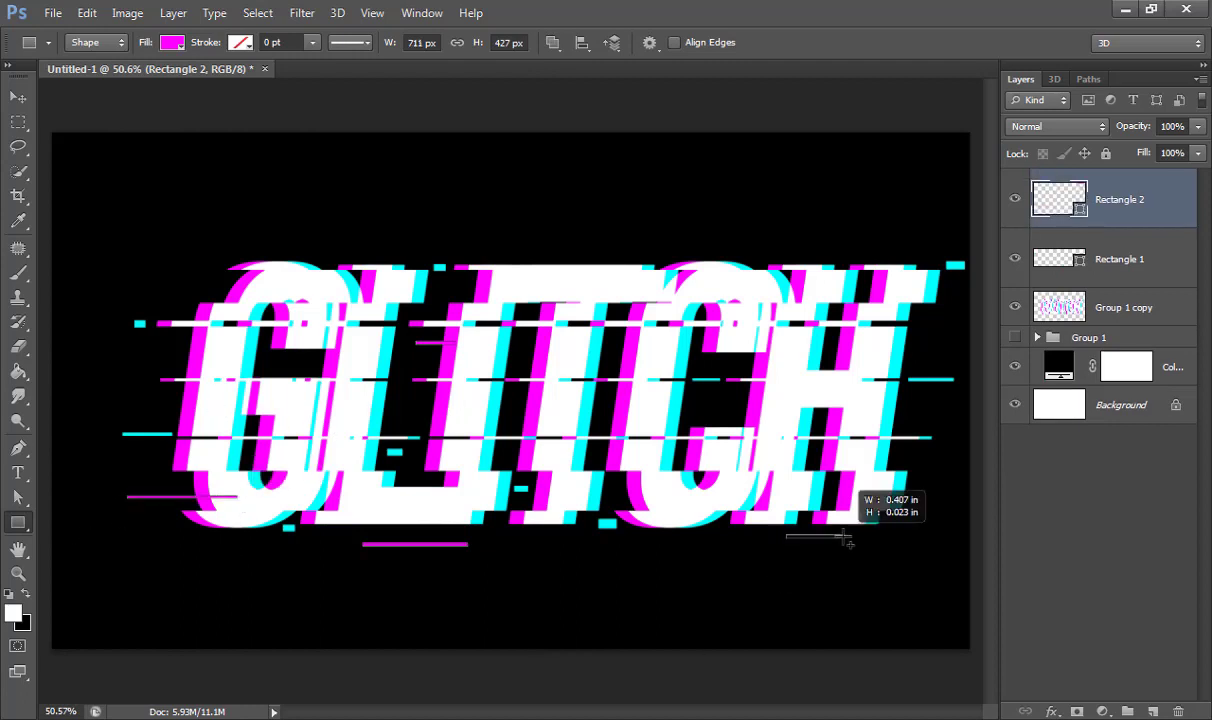
pyautogui.moveTo(838, 240); pyautogui.dragTo(846, 248)
pyautogui.moveTo(321, 224); pyautogui.dragTo(328, 231)
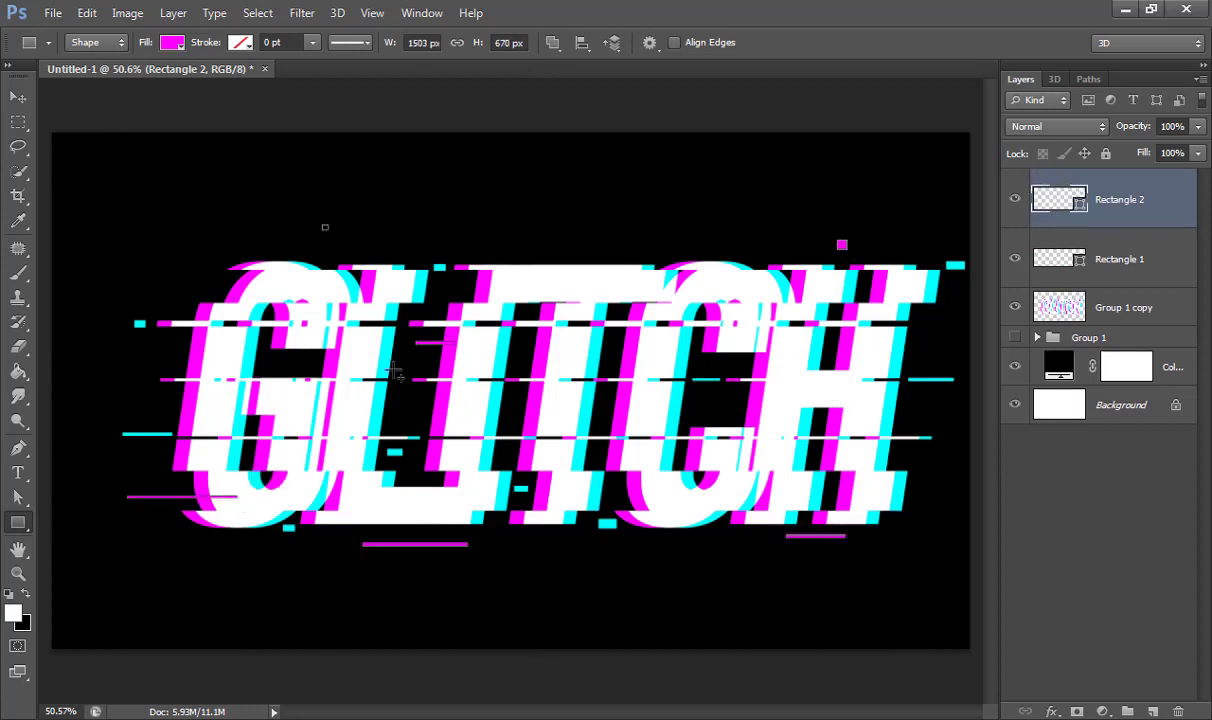
pyautogui.moveTo(562, 555); pyautogui.dragTo(575, 566)
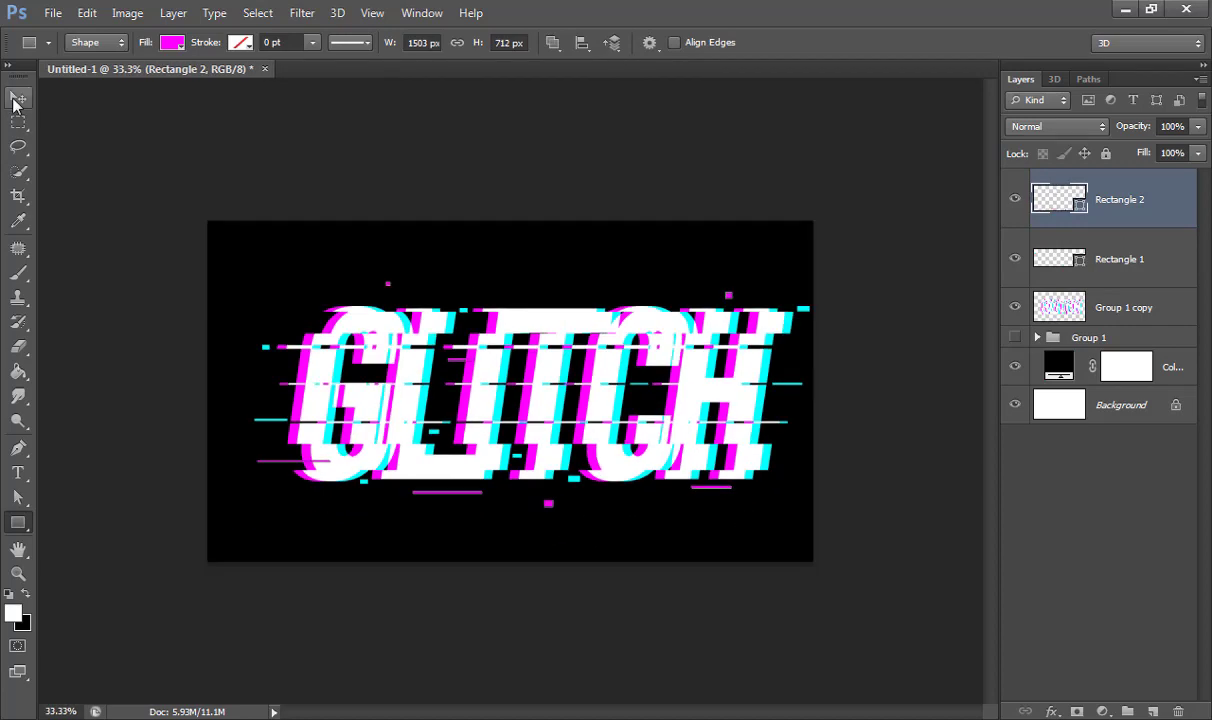
# Step: Group Rectangle 2 through Group 1 copy into Group 2 and place the bk scan-line image
pyautogui.click(18, 97)
pyautogui.click(1063, 500)
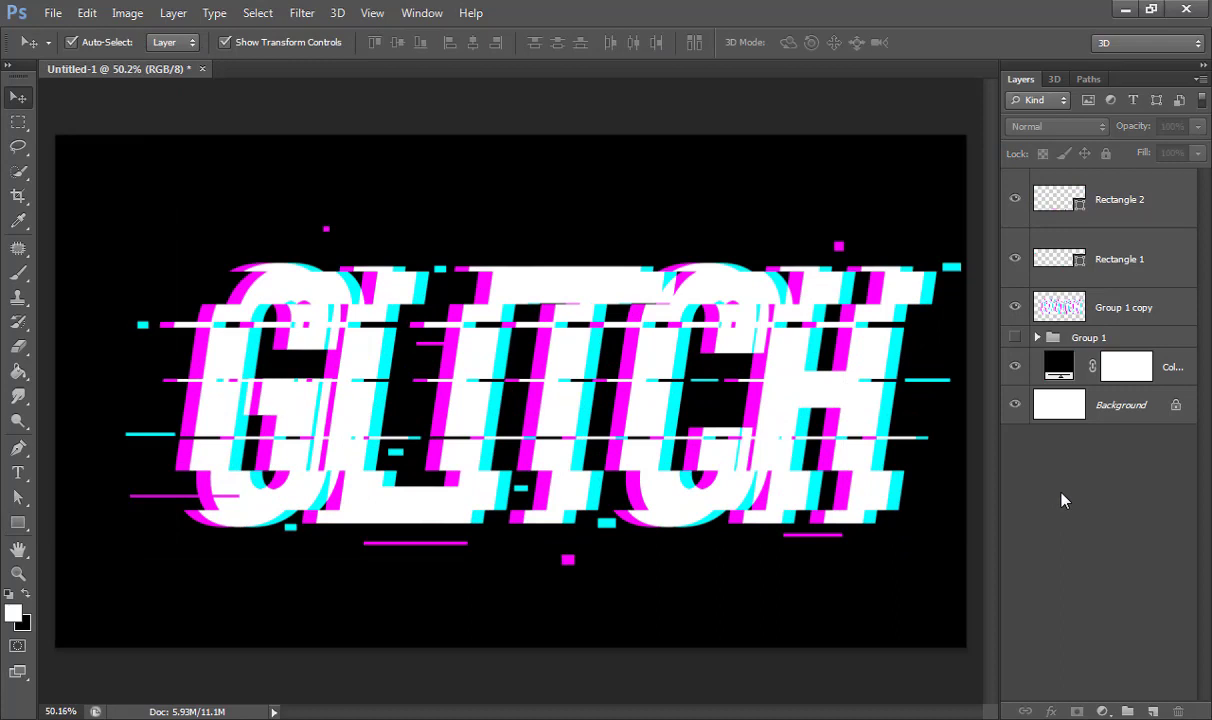
pyautogui.click(1120, 307)
pyautogui.keyDown('shift'); pyautogui.click(1120, 205); pyautogui.keyUp('shift')
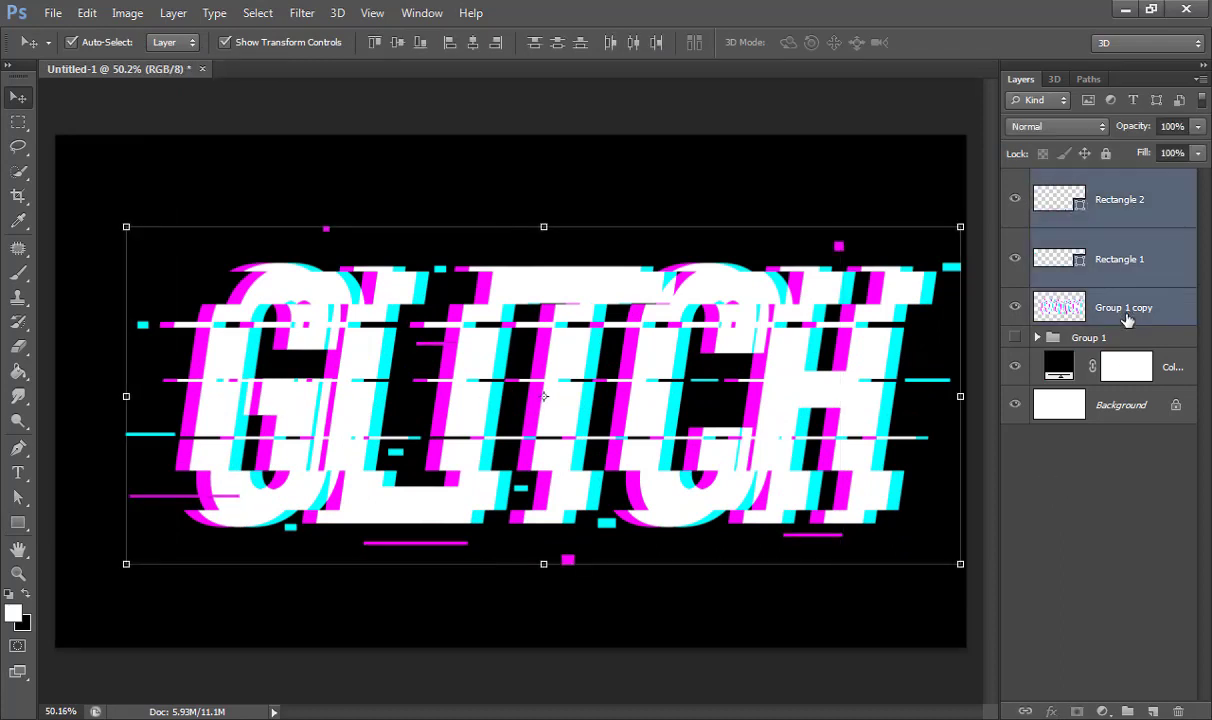
pyautogui.hotkey('ctrl', 'g')
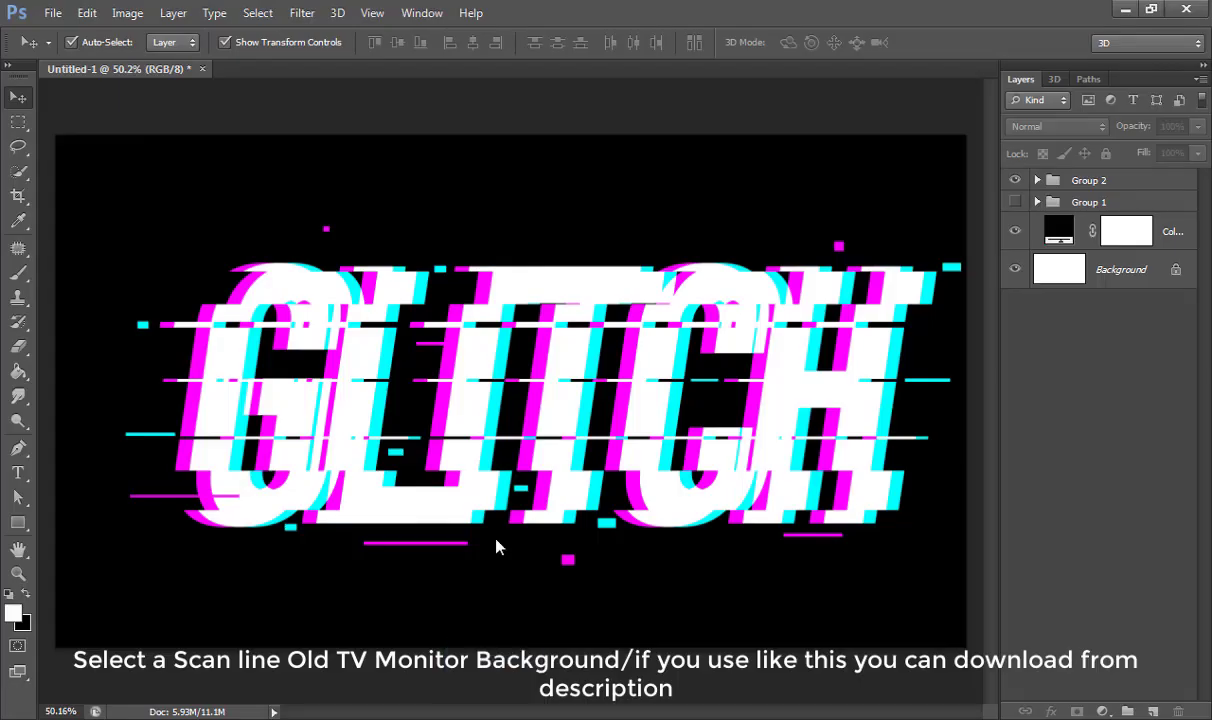
pyautogui.moveTo(216, 135); pyautogui.dragTo(496, 481)
# Step: Scale the bk scan-line image to cover the whole canvas and commit the transform
pyautogui.hotkey('ctrl', '-')
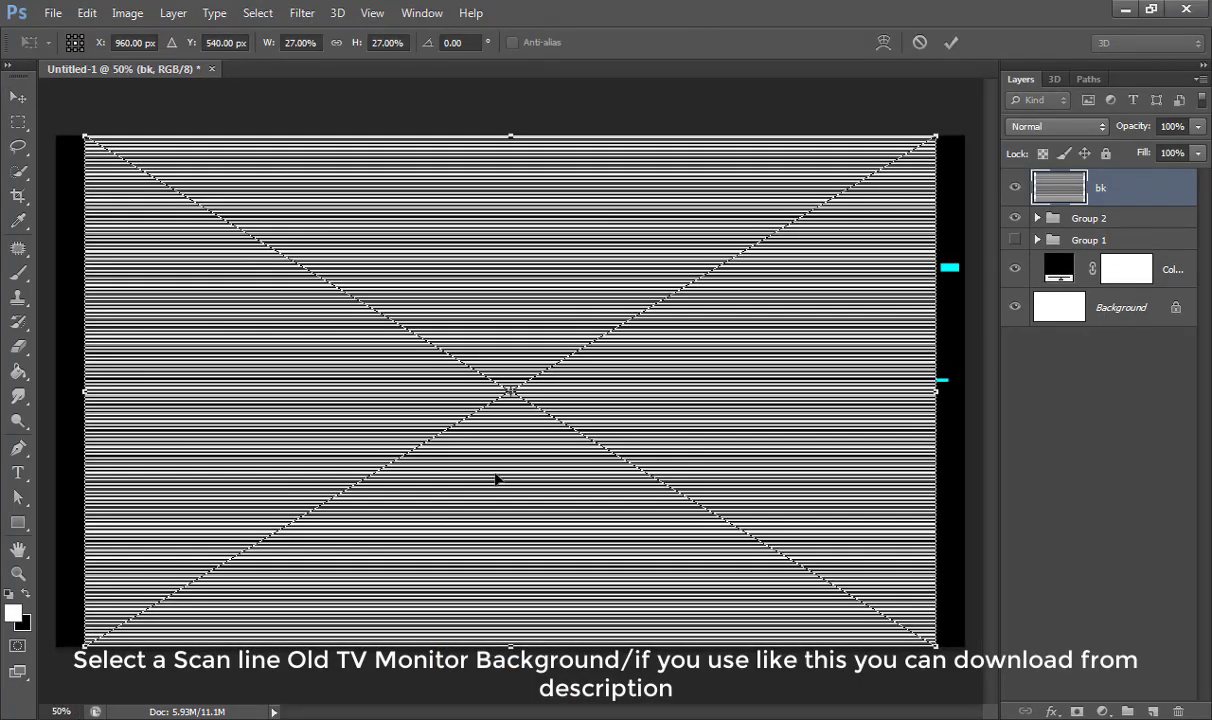
pyautogui.hotkey('ctrl', '-')
pyautogui.moveTo(808, 570); pyautogui.dragTo(825, 614)
pyautogui.press('Return')
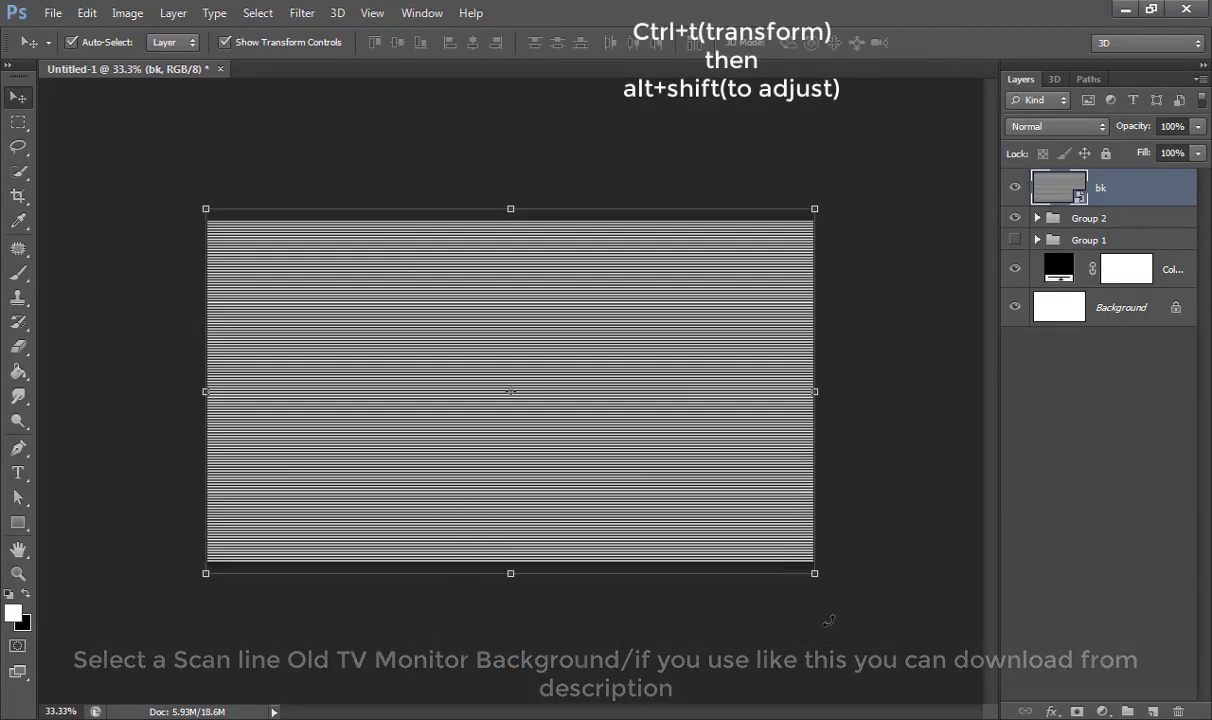
pyautogui.hotkey('ctrl', '0')
# Step: Blend the scan-line layer with Lighten at 30% opacity
pyautogui.click(1058, 126)
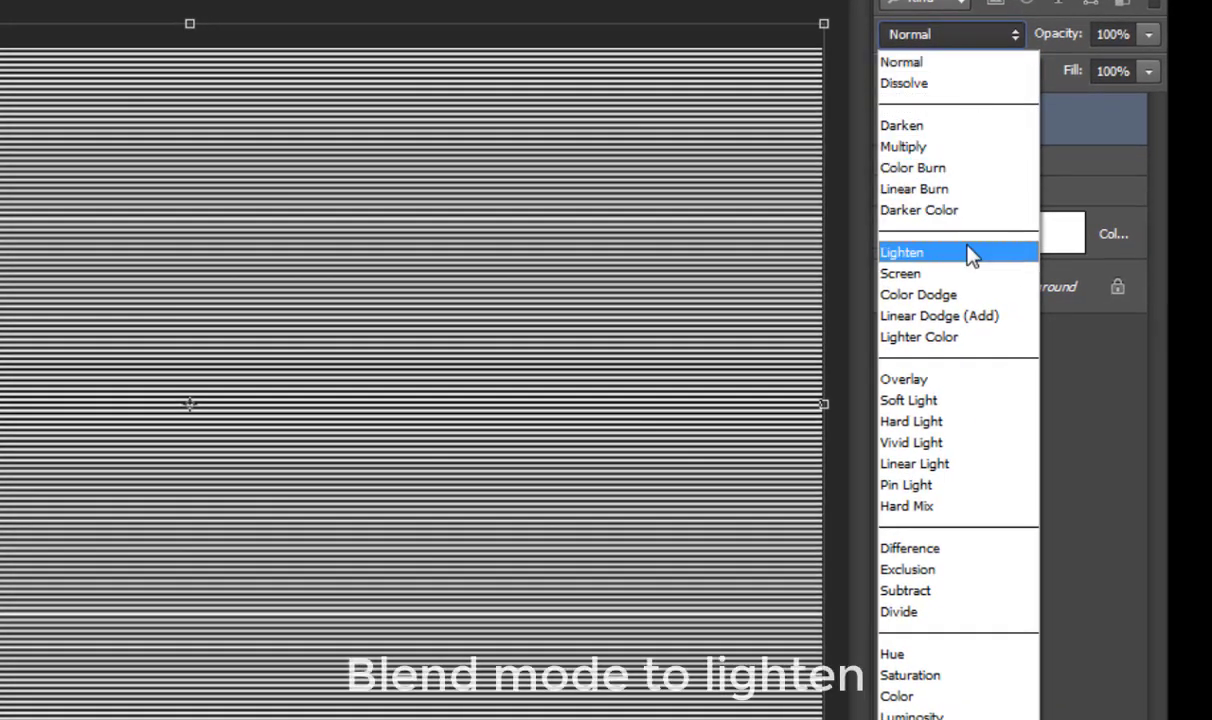
pyautogui.click(966, 254)
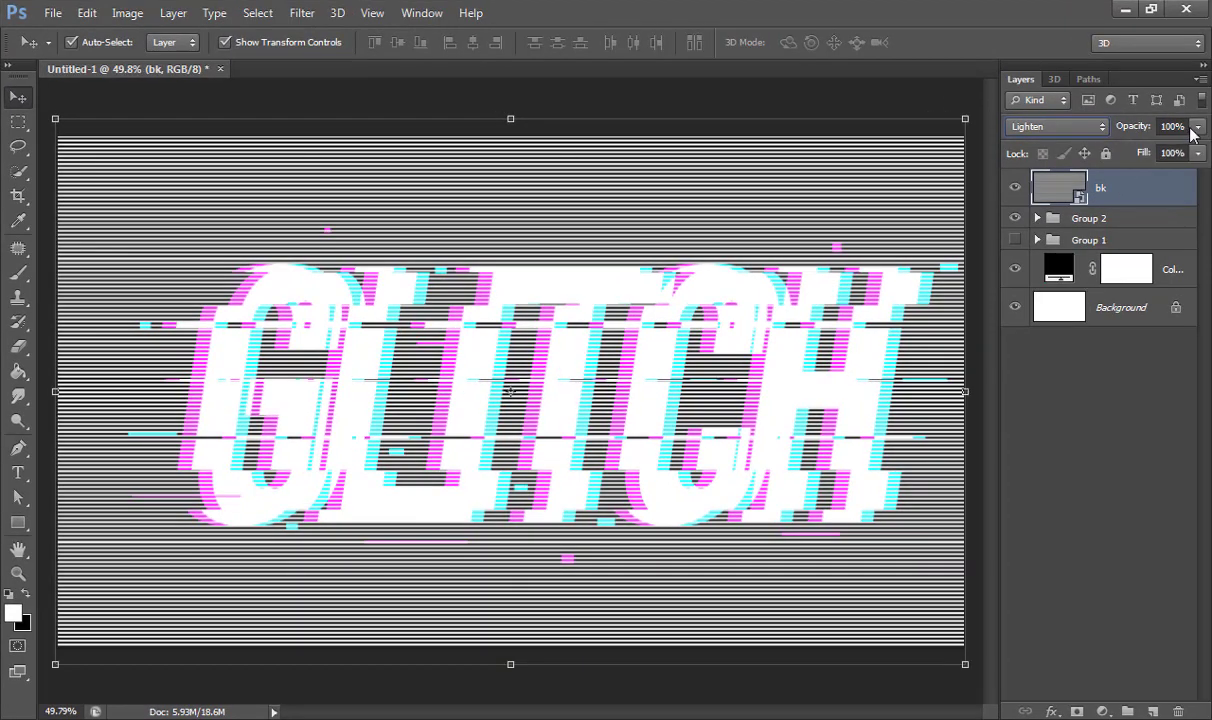
pyautogui.press('3')
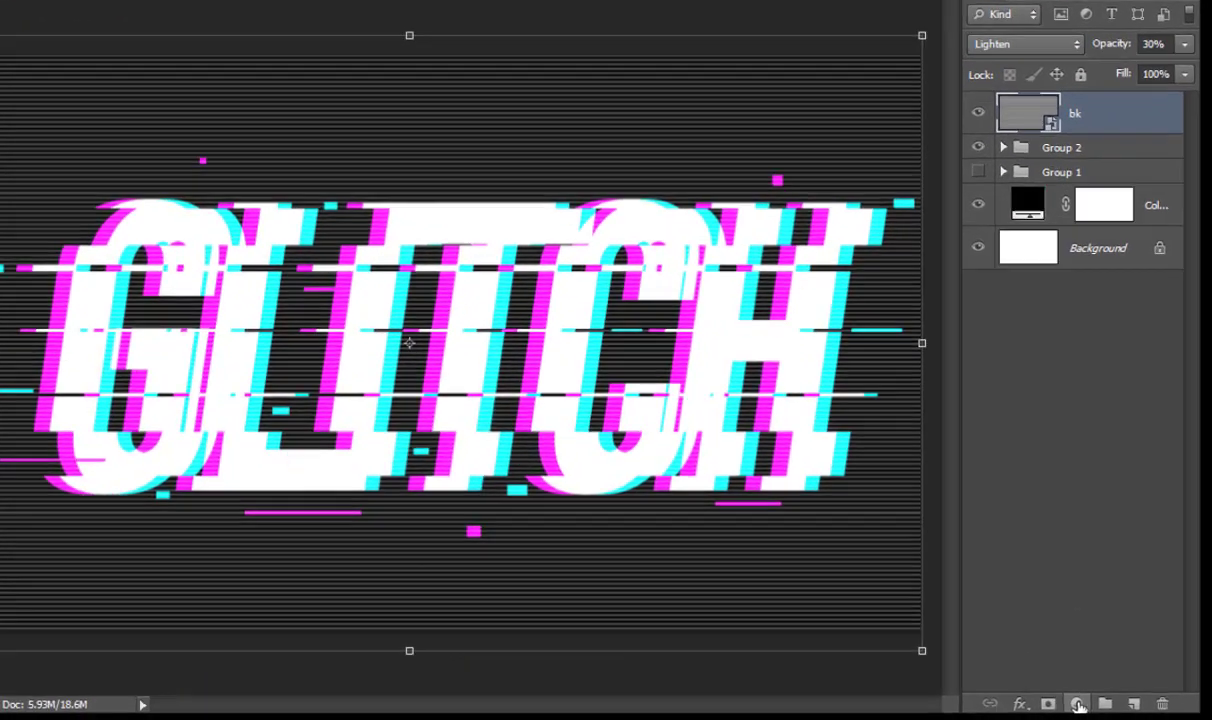
pyautogui.click(1102, 711)
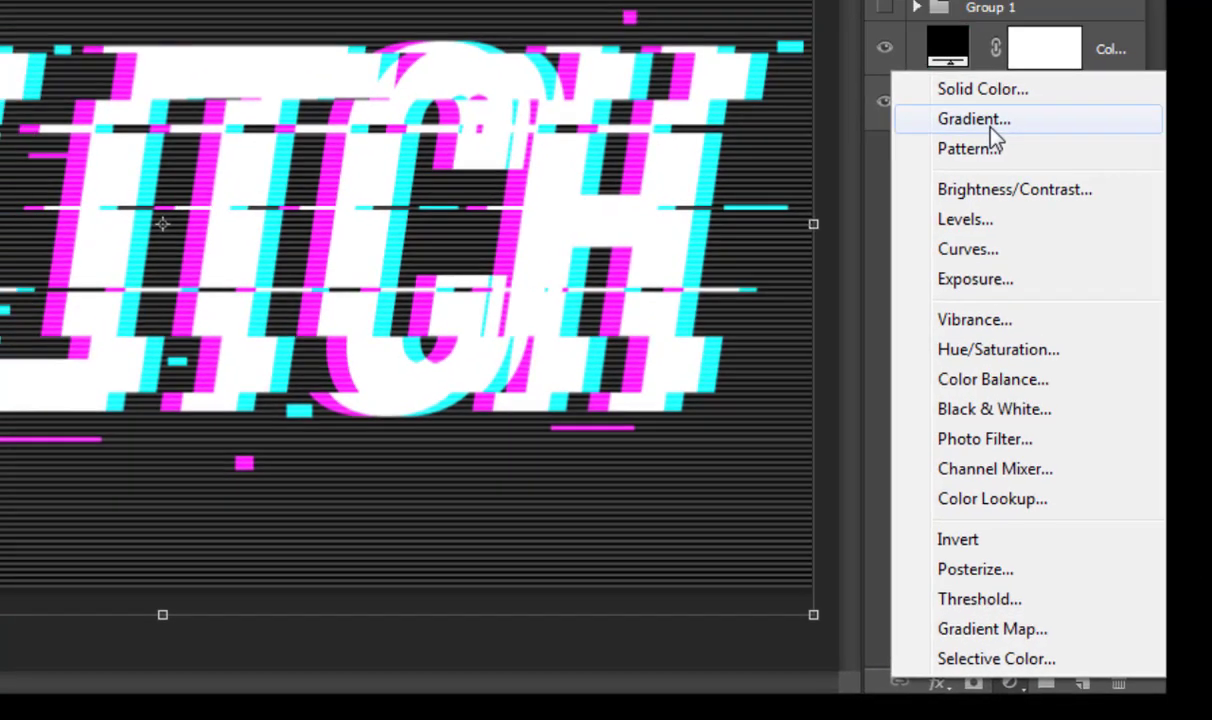
# Step: Add a Neutral Density gradient fill layer with Radial style and 189% scale
pyautogui.click(853, 338)
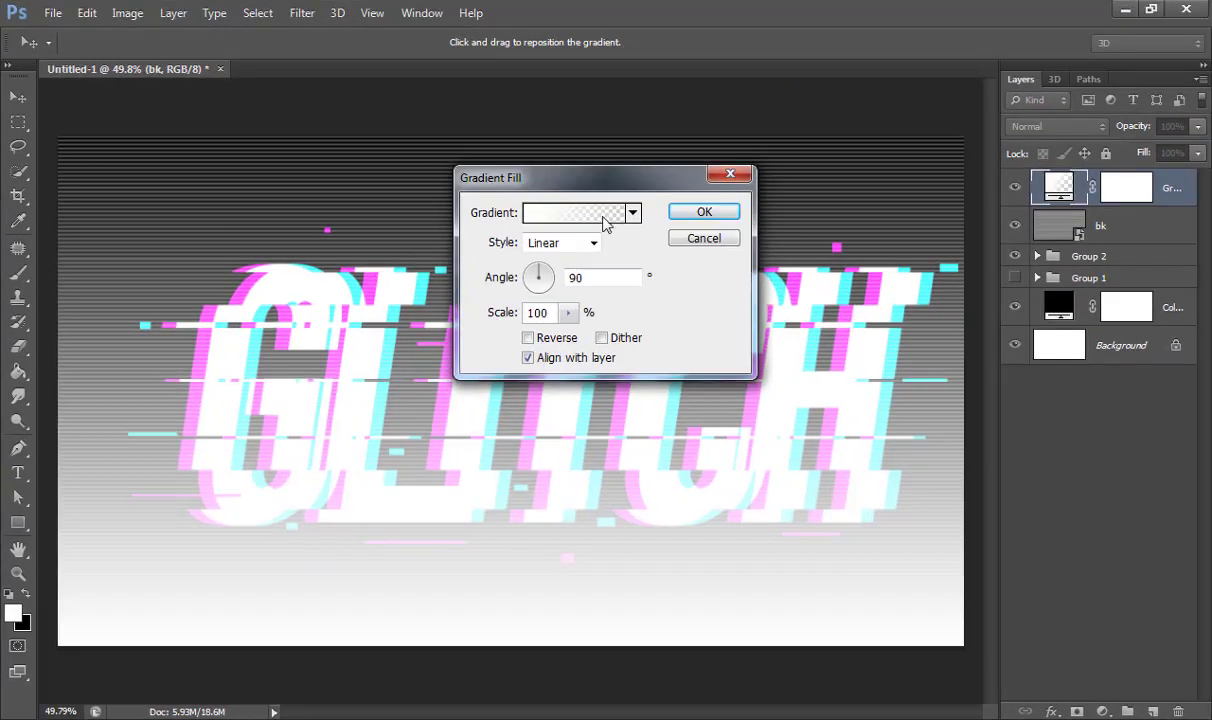
pyautogui.click(598, 213)
pyautogui.click(963, 172)
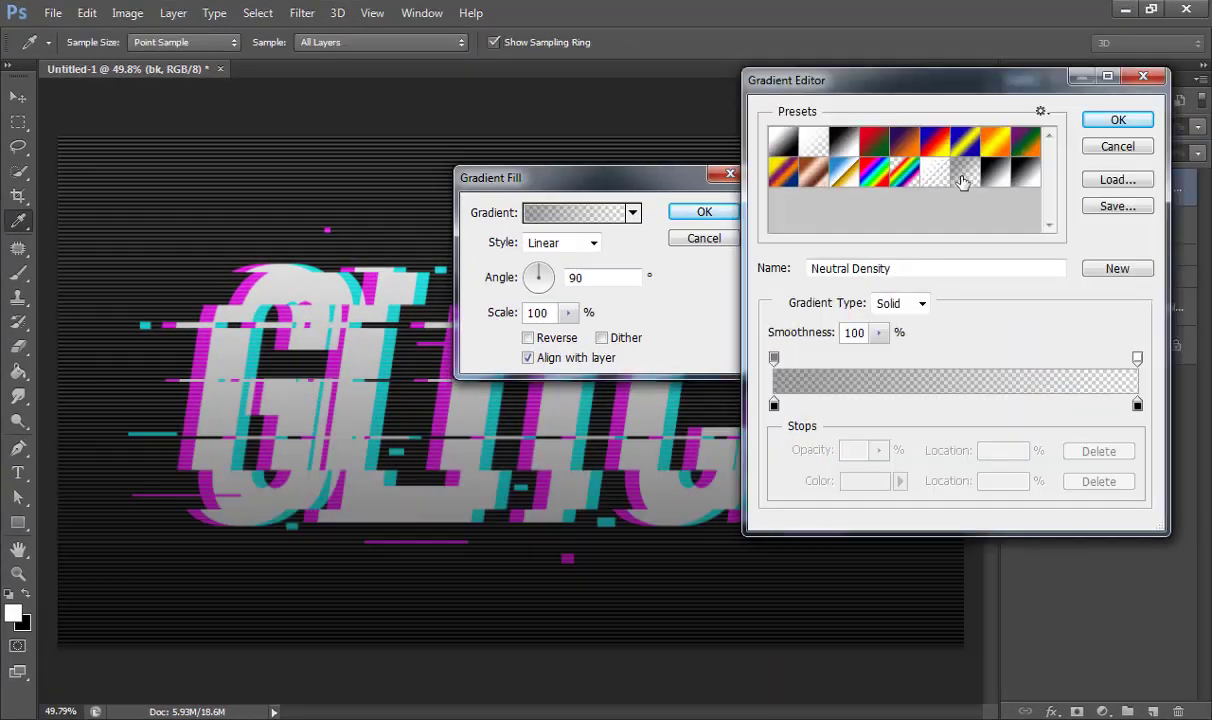
pyautogui.click(1117, 119)
pyautogui.click(560, 243)
pyautogui.click(548, 272)
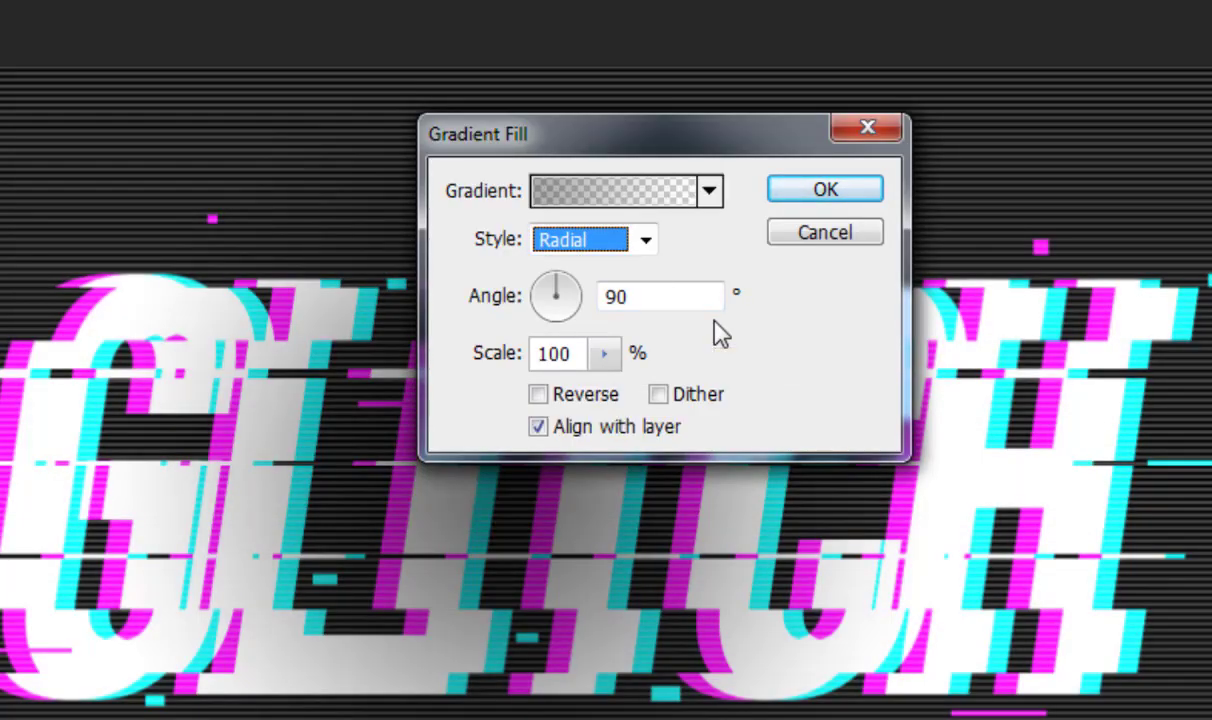
pyautogui.moveTo(604, 353)
pyautogui.mouseDown()
pyautogui.moveTo(630, 398)
pyautogui.moveTo(620, 400)
pyautogui.mouseUp()
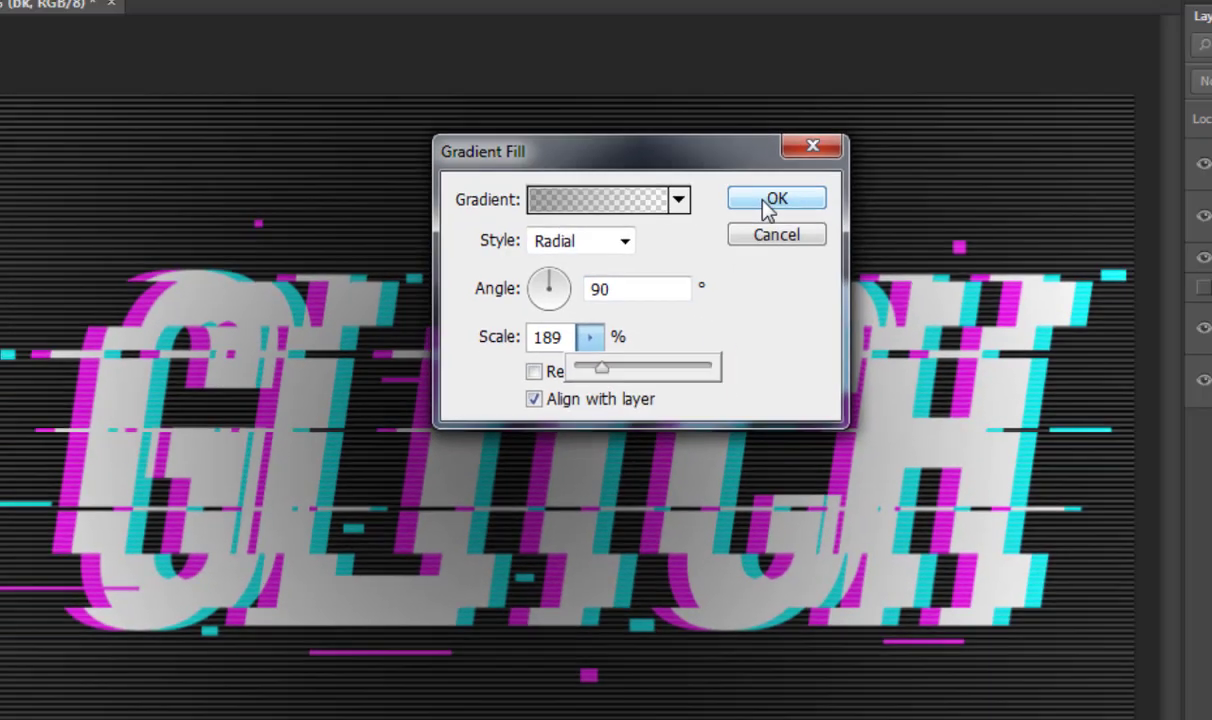
pyautogui.click(776, 198)
# Step: Set the gradient fill opacity to 18% and the bk scan-line layer to 22%
pyautogui.click(1197, 128)
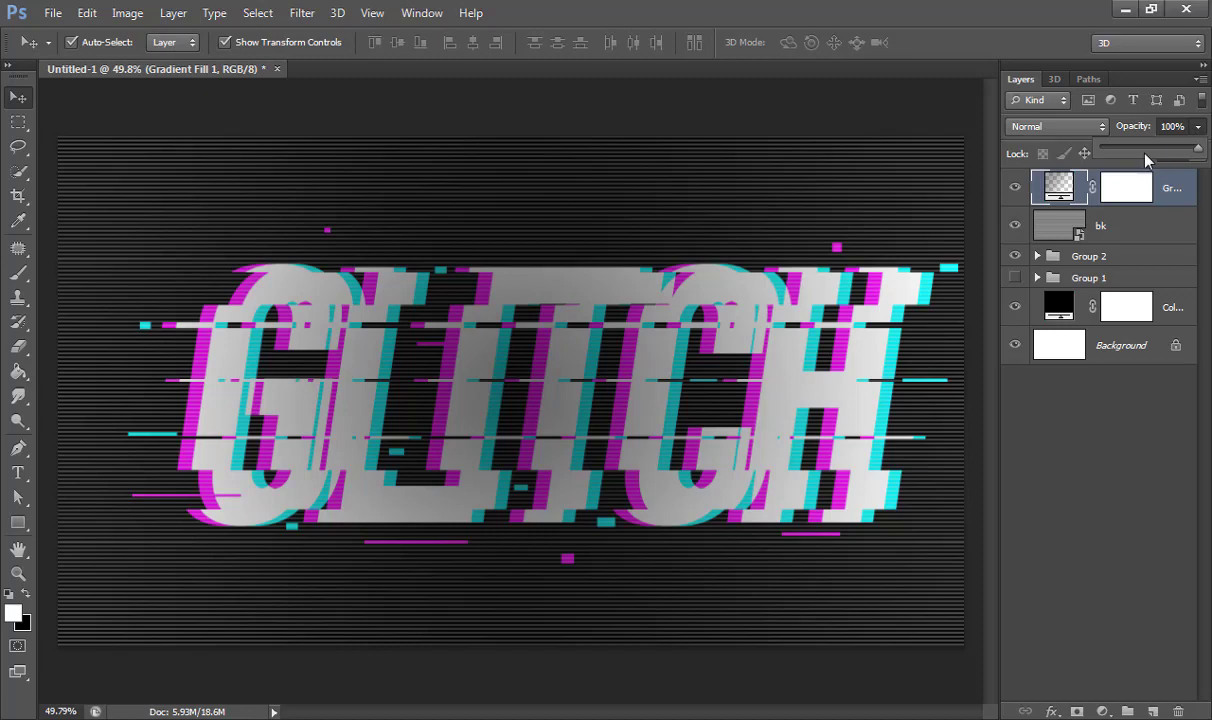
pyautogui.moveTo(1113, 158); pyautogui.dragTo(1121, 152)
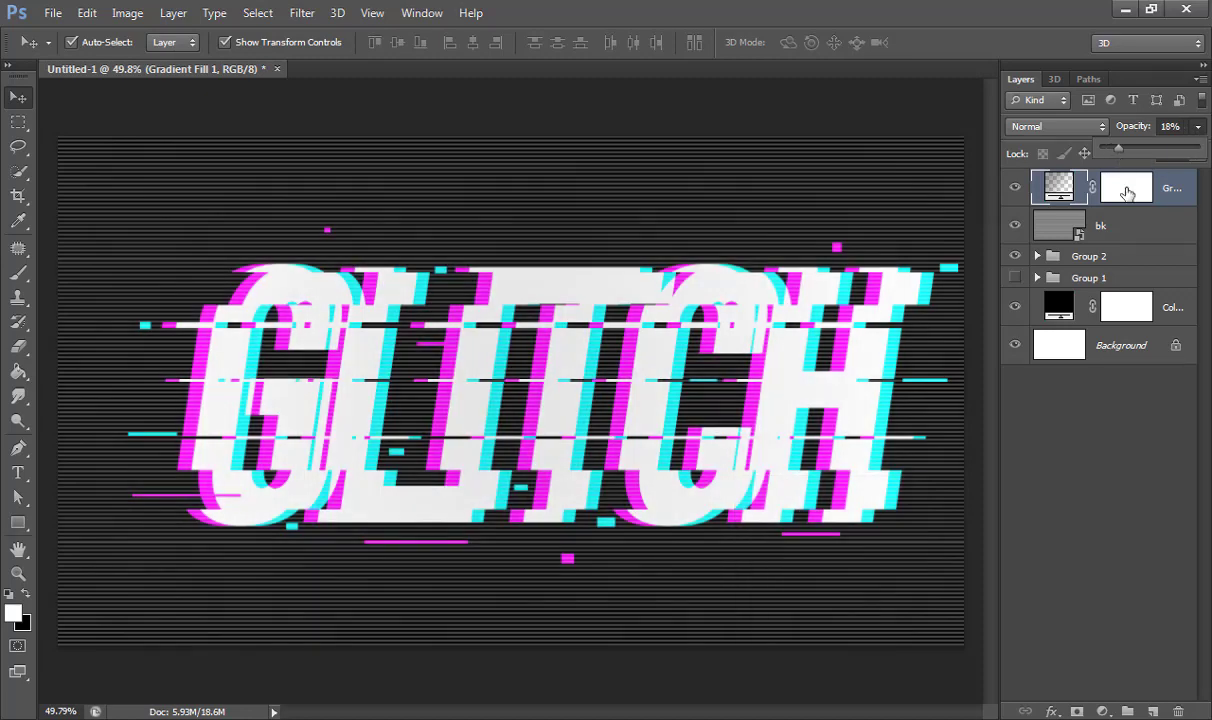
pyautogui.click(1123, 216)
pyautogui.click(1197, 127)
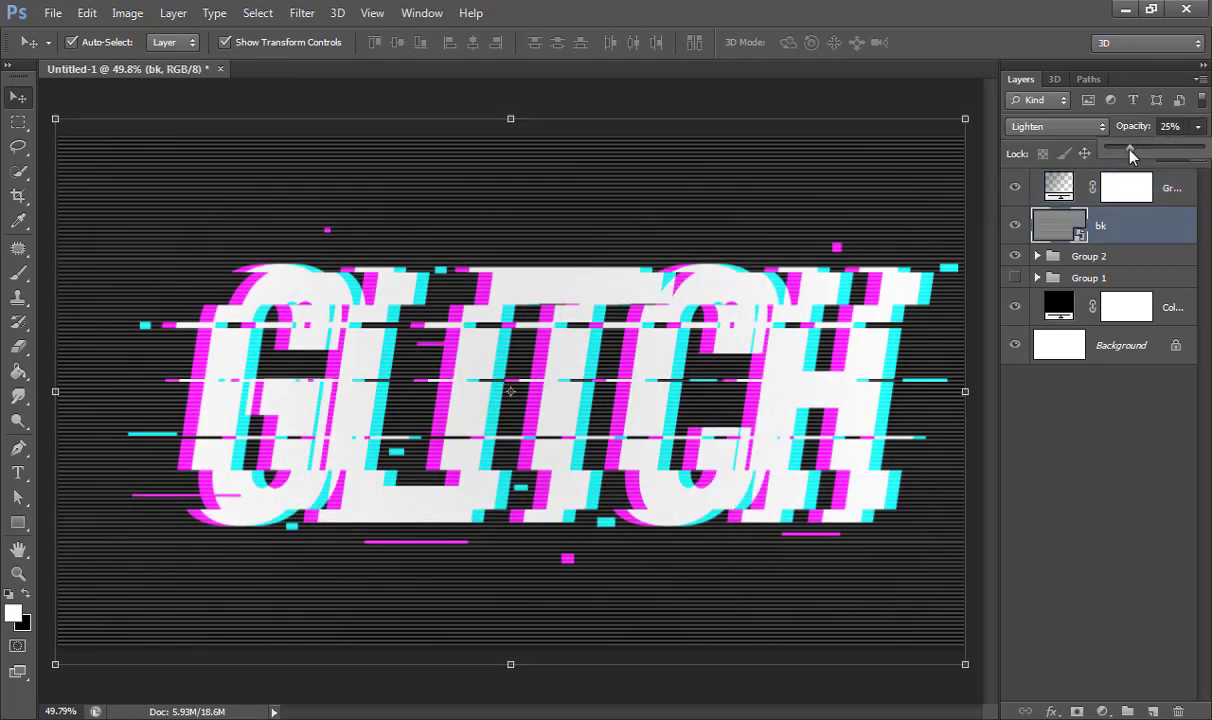
pyautogui.moveTo(1131, 153); pyautogui.dragTo(1123, 153)
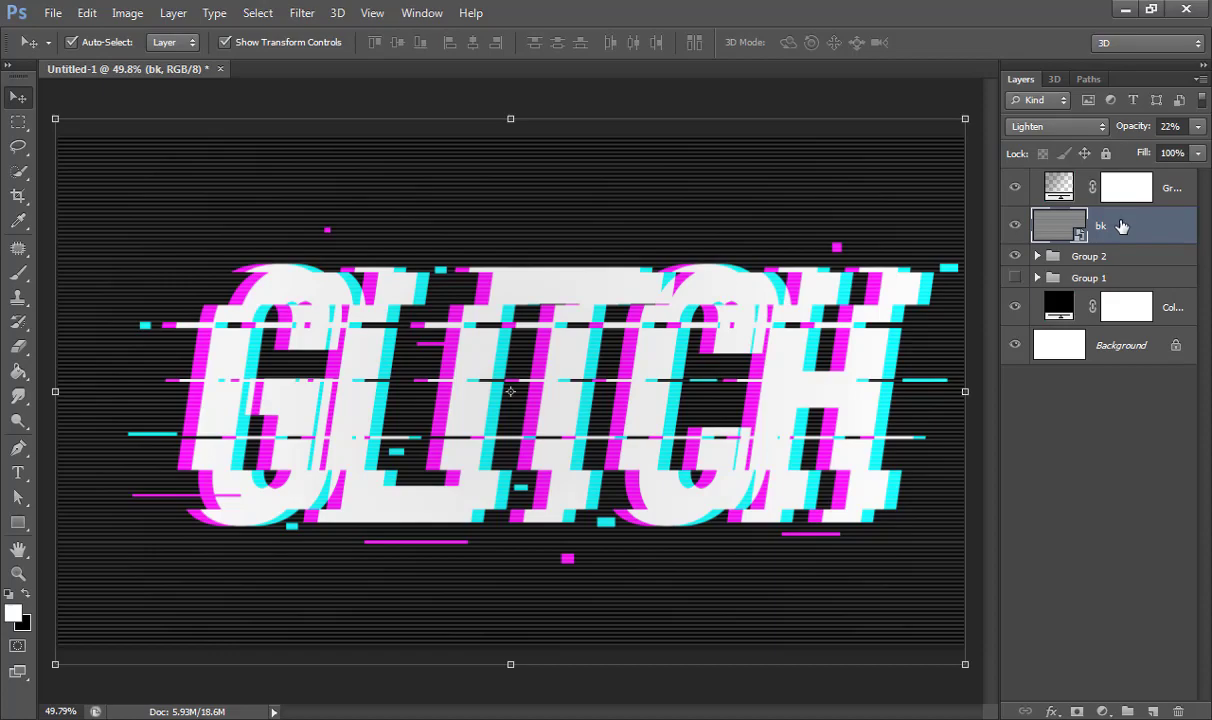